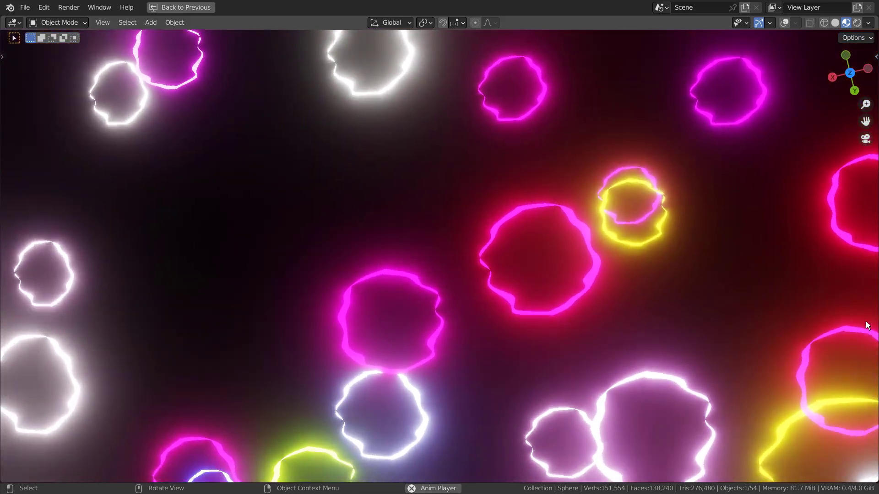
- Restore the normal editor layout, stopping the animation playback and returning to frame 1
{"action": "key", "text": "ctrl+space"}
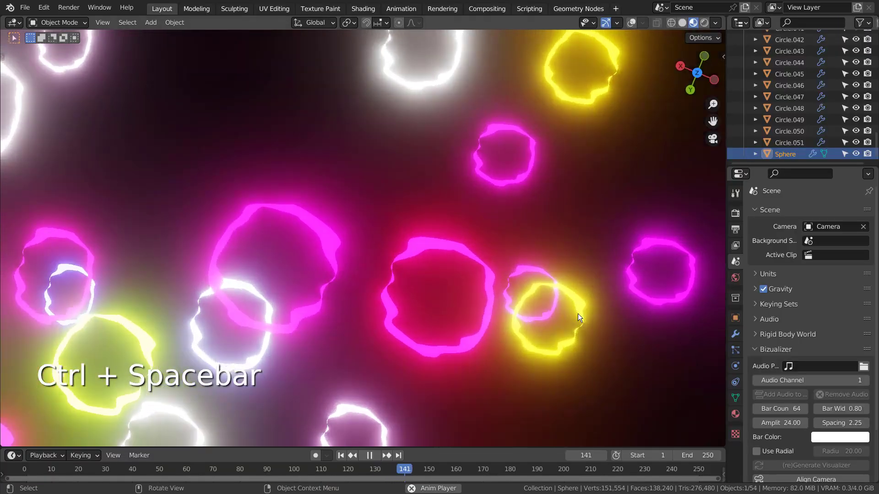
{"action": "key", "text": "space"}
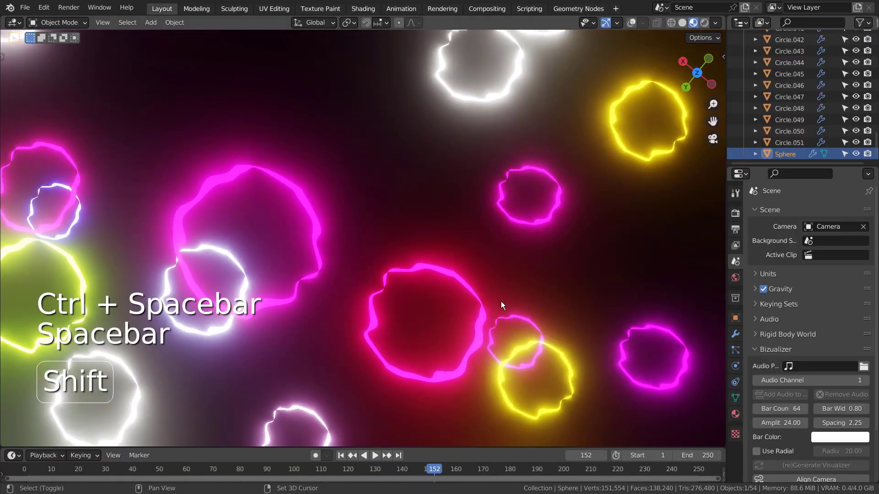
{"action": "key", "text": "shift+Left"}
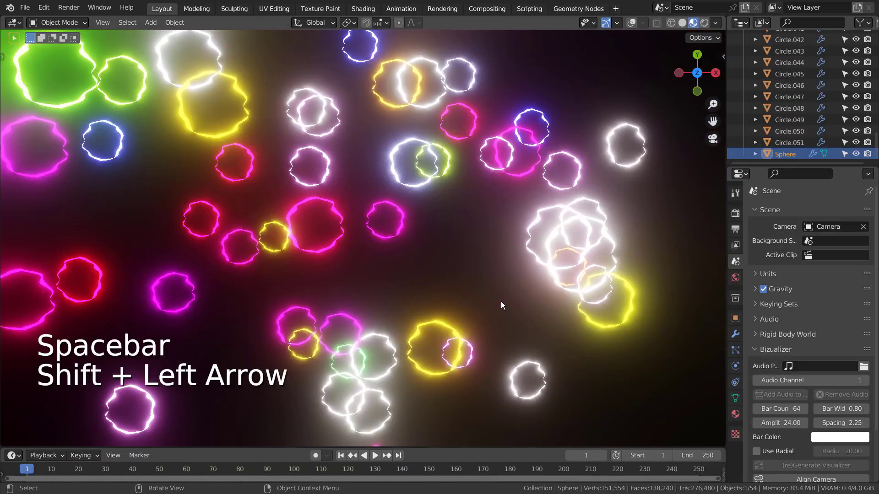
- Switch the viewport to Solid shading and turn on the viewport overlays
{"action": "left_click", "coordinate": [682, 22]}
{"action": "scroll", "coordinate": [564, 168], "scroll_direction": "down", "scroll_amount": 5}
{"action": "middle_click_drag", "start_coordinate": [564, 168], "coordinate": [598, 130]}
{"action": "scroll", "coordinate": [597, 129], "scroll_direction": "down", "scroll_amount": 2}
{"action": "scroll", "coordinate": [598, 129], "scroll_direction": "down", "scroll_amount": 9}
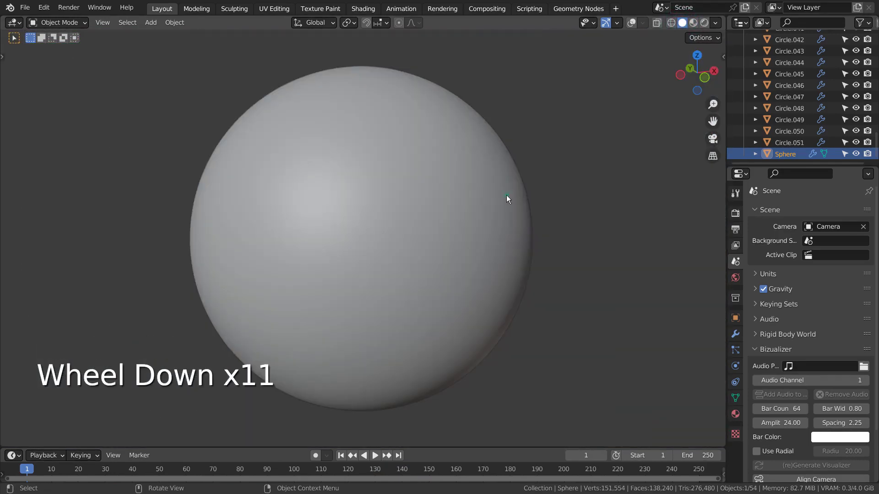
{"action": "left_click", "coordinate": [506, 195]}
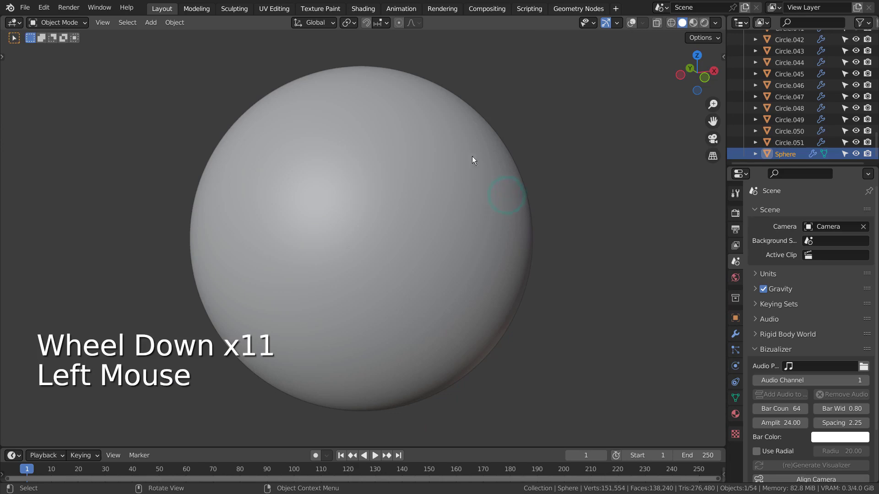
{"action": "left_click", "coordinate": [631, 23]}
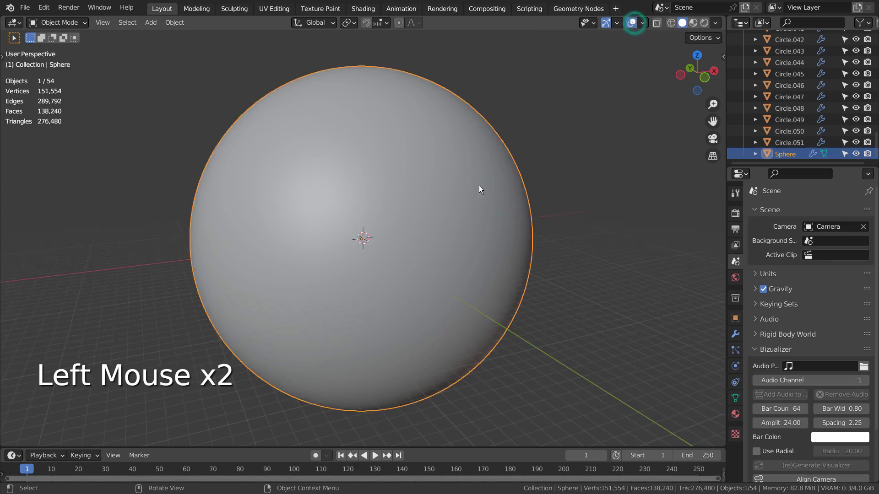
- Select all the circles from Circle to Circle.051 and move them into a new collection named Collection 2
{"action": "scroll", "coordinate": [478, 198], "scroll_direction": "up", "scroll_amount": 5}
{"action": "middle_click_drag", "start_coordinate": [481, 206], "coordinate": [492, 243]}
{"action": "left_click", "coordinate": [778, 143]}
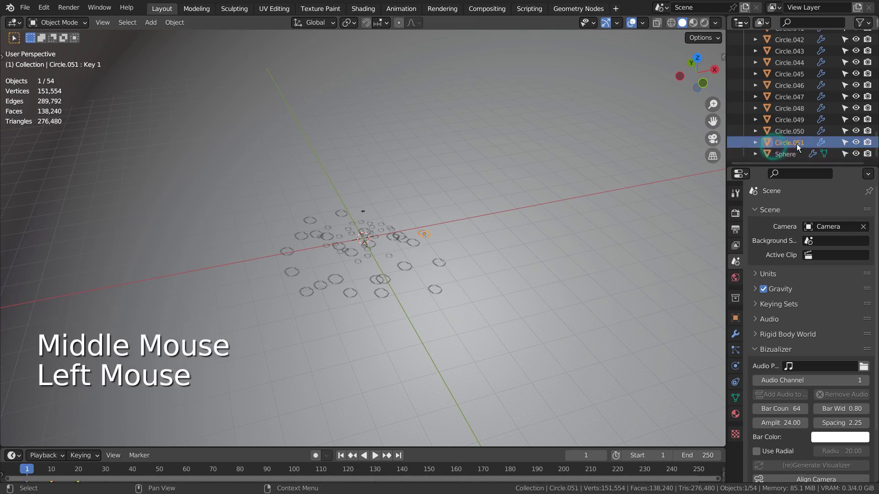
{"action": "scroll", "coordinate": [787, 151], "scroll_direction": "down", "scroll_amount": 2}
{"action": "left_click", "coordinate": [790, 154]}
{"action": "left_click", "coordinate": [788, 143]}
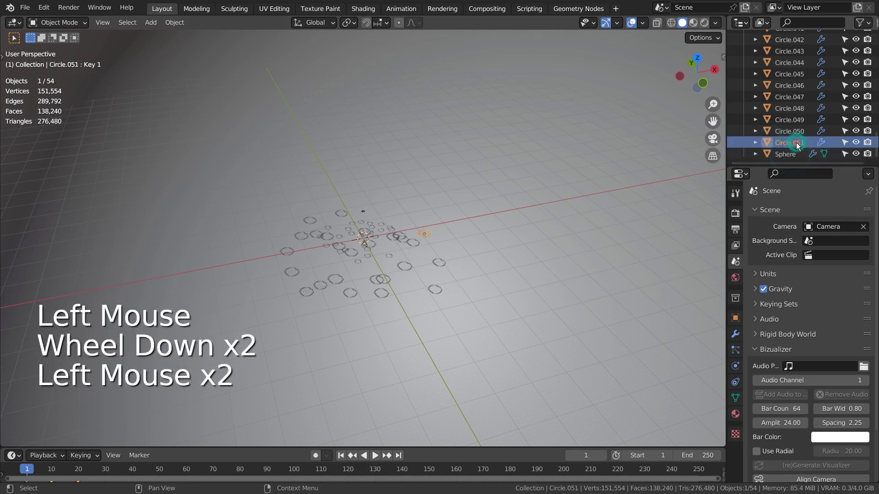
{"action": "scroll", "coordinate": [795, 144], "scroll_direction": "up", "scroll_amount": 9}
{"action": "scroll", "coordinate": [796, 137], "scroll_direction": "up", "scroll_amount": 5}
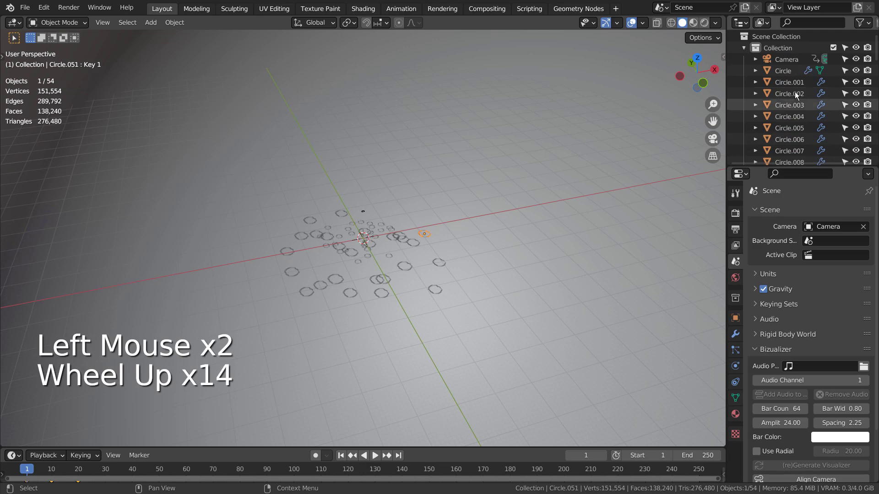
{"action": "left_click", "coordinate": [785, 74], "text": "shift"}
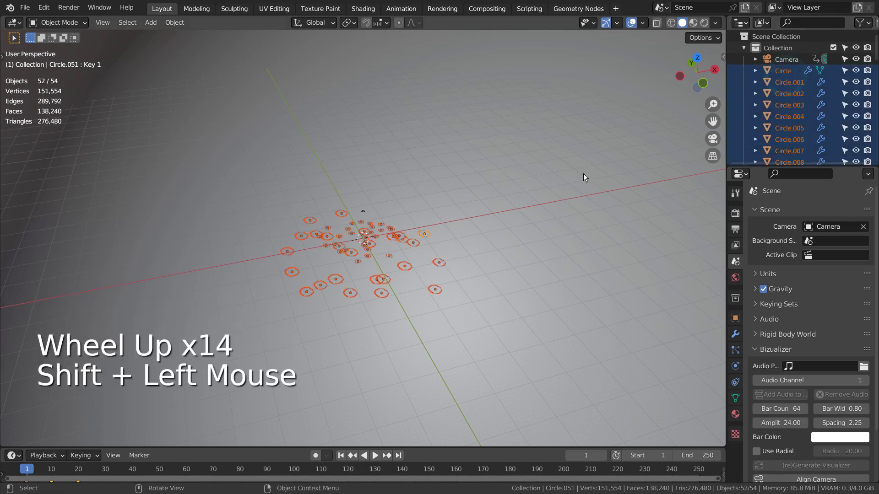
{"action": "key", "text": "m"}
{"action": "key", "text": "Return"}
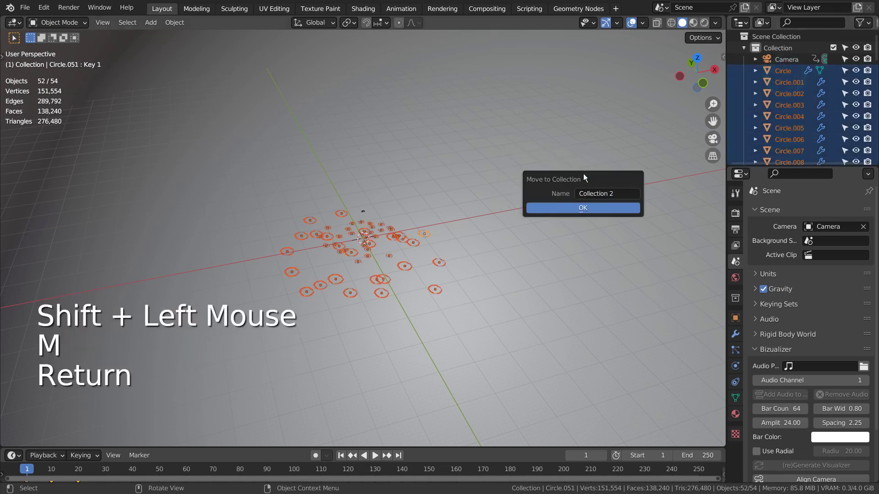
{"action": "left_click", "coordinate": [606, 209]}
- Move the Sphere into Collection 2 and switch that collection off and on again
{"action": "left_click", "coordinate": [748, 82]}
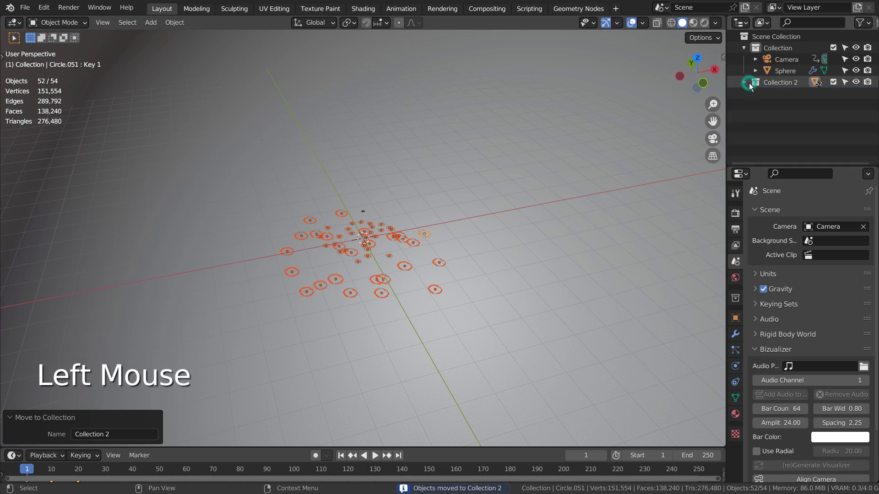
{"action": "left_click", "coordinate": [749, 83]}
{"action": "left_click", "coordinate": [784, 71]}
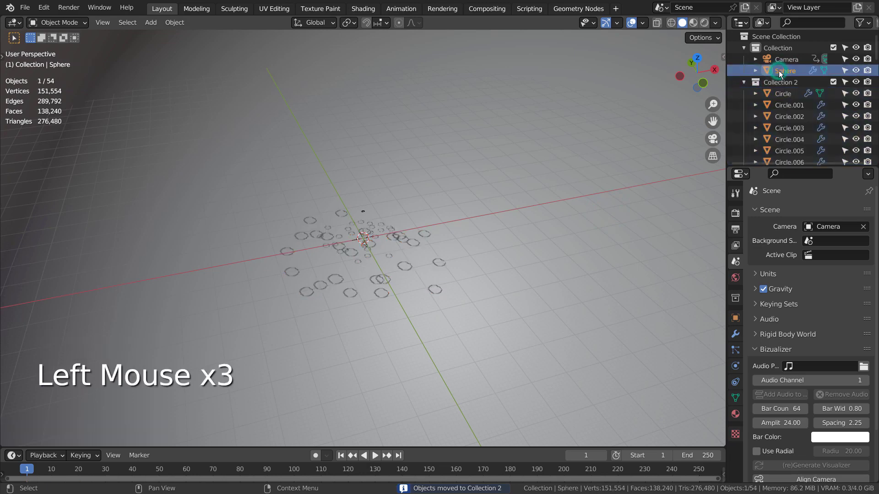
{"action": "left_click_drag", "start_coordinate": [784, 71], "coordinate": [777, 85]}
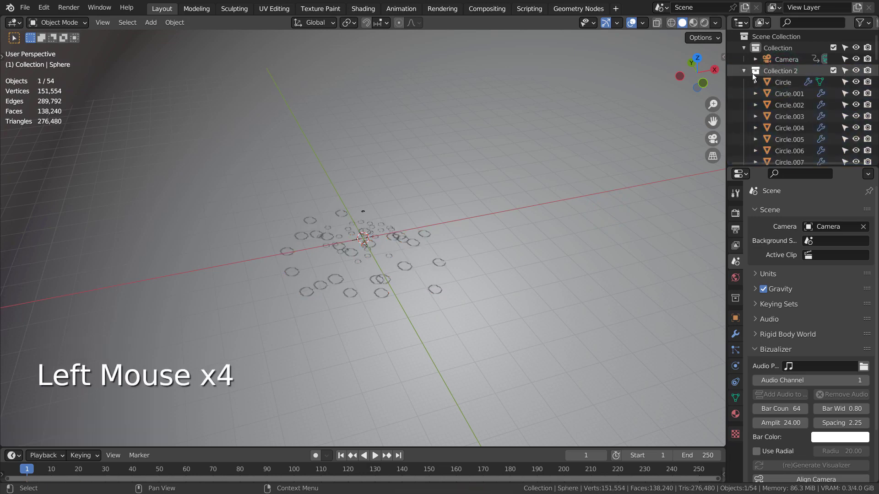
{"action": "left_click", "coordinate": [834, 72]}
{"action": "left_click", "coordinate": [833, 72]}
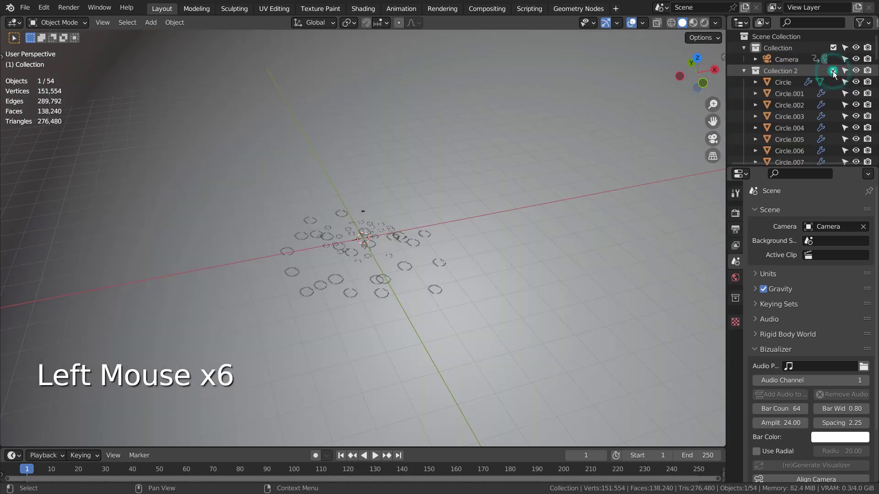
- Isolate the first Circle object in the viewport by hiding all other objects
{"action": "left_click", "coordinate": [785, 70]}
{"action": "left_click", "coordinate": [783, 81]}
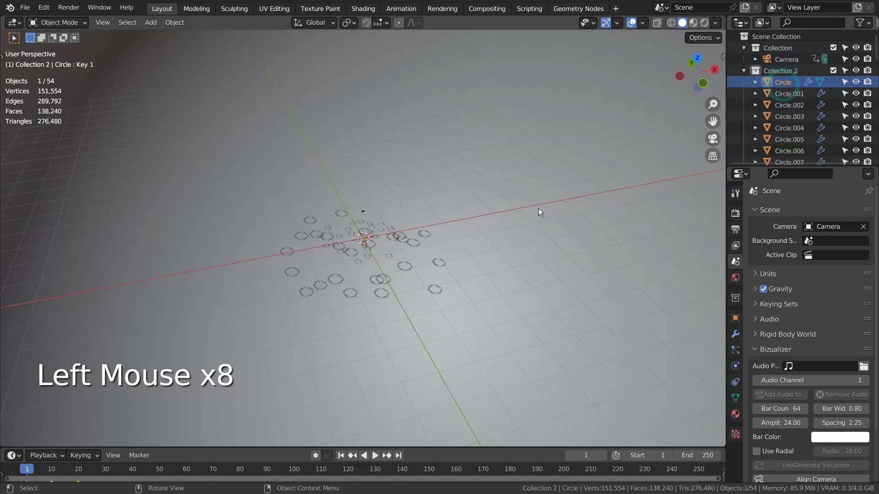
{"action": "key", "text": "KP_Decimal"}
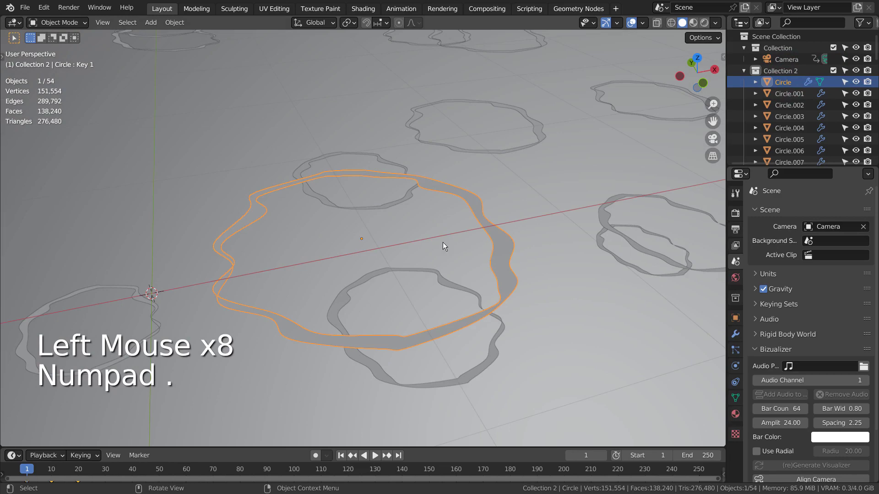
{"action": "middle_click_drag", "start_coordinate": [443, 242], "coordinate": [550, 290]}
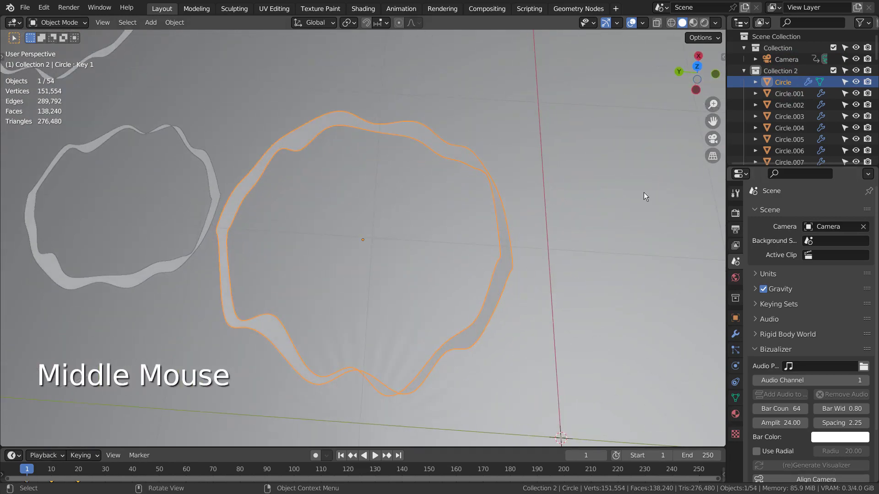
{"action": "key", "text": "shift+alt+h"}
{"action": "key", "text": "shift+h"}
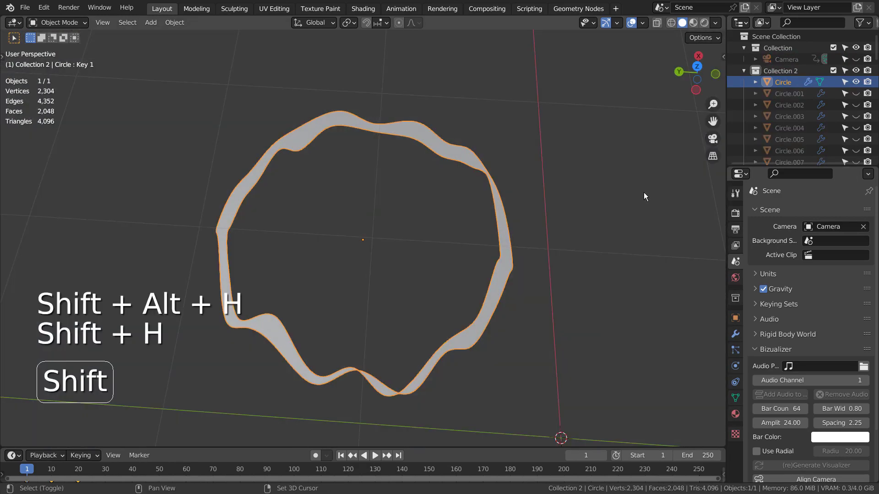
{"action": "left_click", "coordinate": [464, 156]}
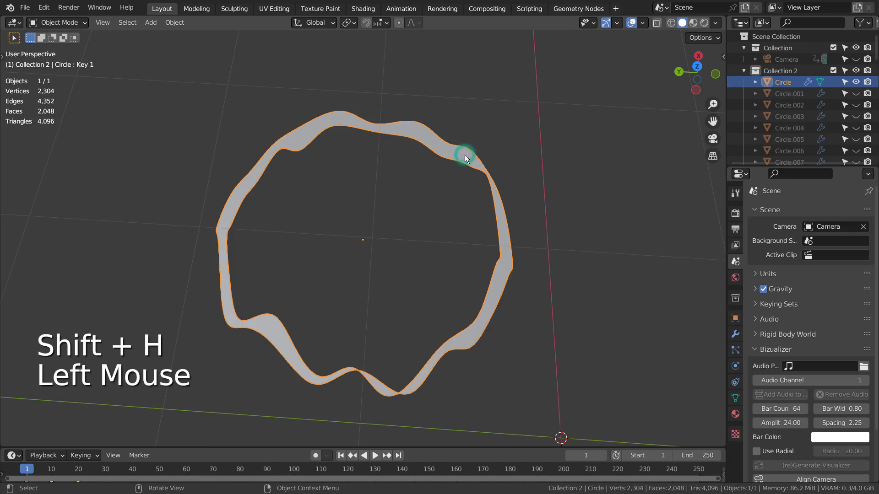
- Turn off the viewport display of the Circle's Subdivision and Displace modifiers
{"action": "left_click", "coordinate": [736, 336]}
{"action": "left_click", "coordinate": [736, 337]}
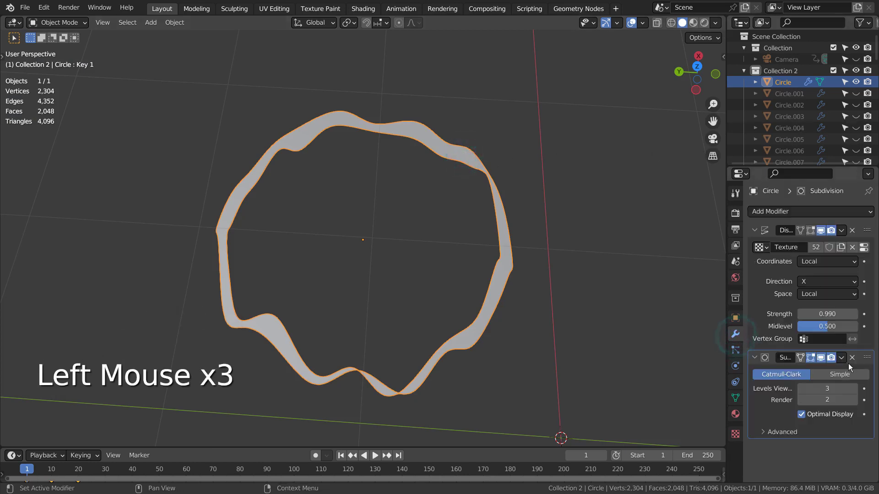
{"action": "left_click", "coordinate": [820, 359]}
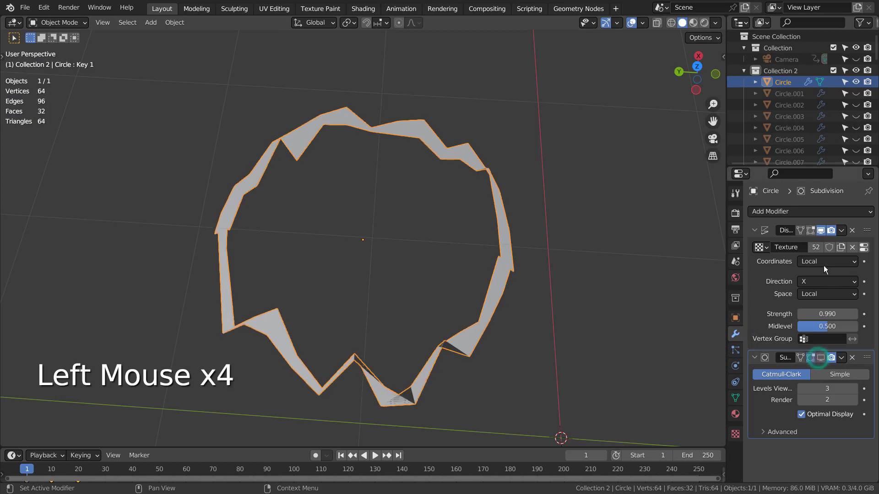
{"action": "left_click", "coordinate": [822, 231]}
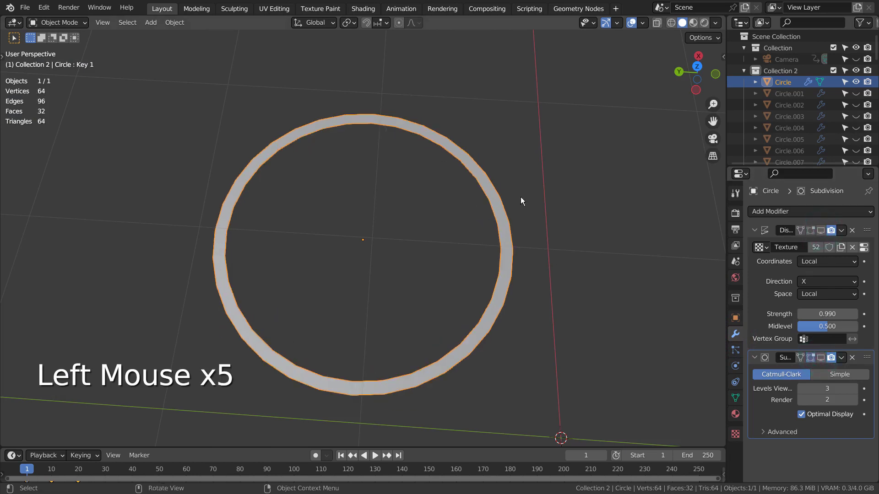
- Add a new mesh circle with 32 vertices and a 1 m radius at the world origin
{"action": "scroll", "coordinate": [543, 262], "scroll_direction": "down", "scroll_amount": 3}
{"action": "left_click", "coordinate": [537, 282]}
{"action": "key", "text": "shift+a"}
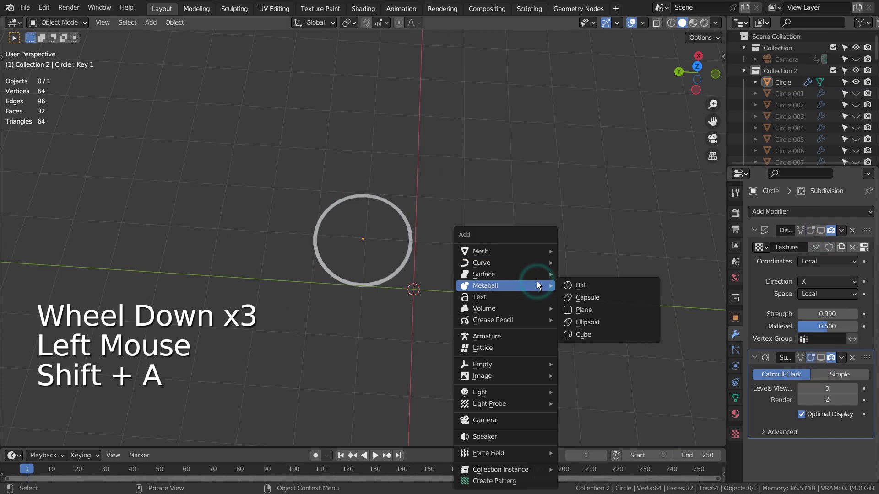
{"action": "mouse_move", "coordinate": [531, 251]}
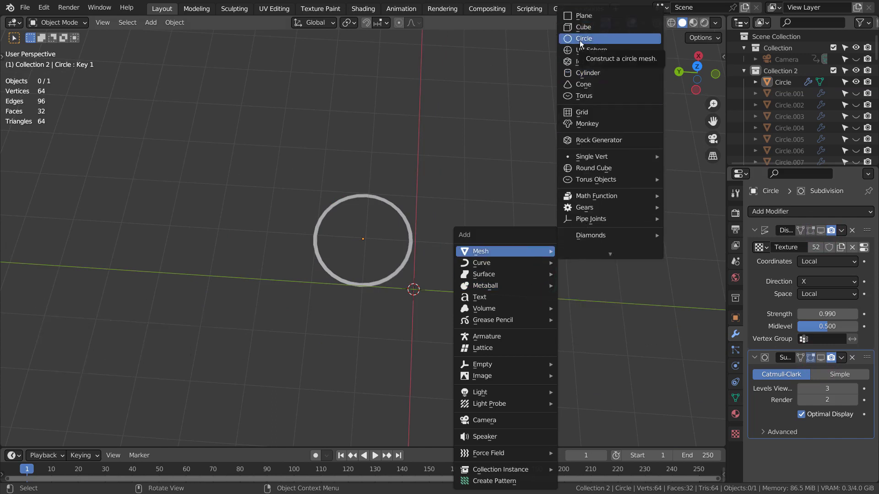
{"action": "left_click", "coordinate": [612, 38]}
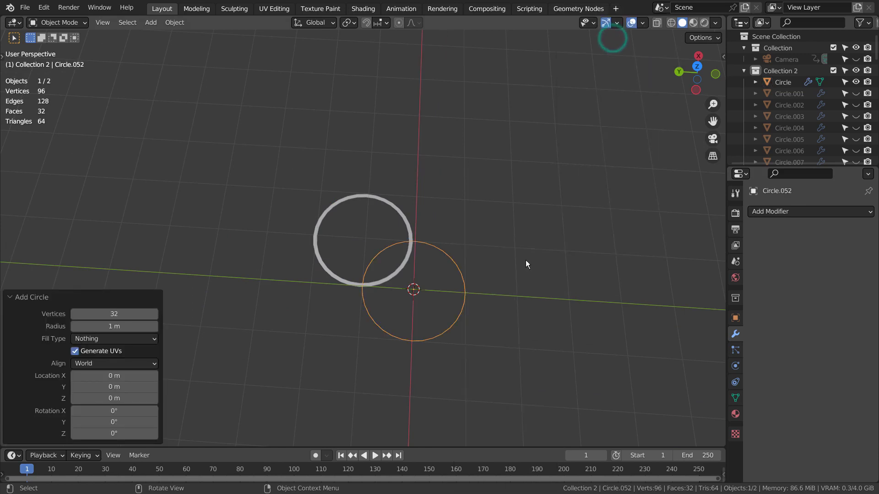
- Extrude the new circle's edges along their normals by about 0.196 m to form a flat ring
{"action": "key", "text": "Tab"}
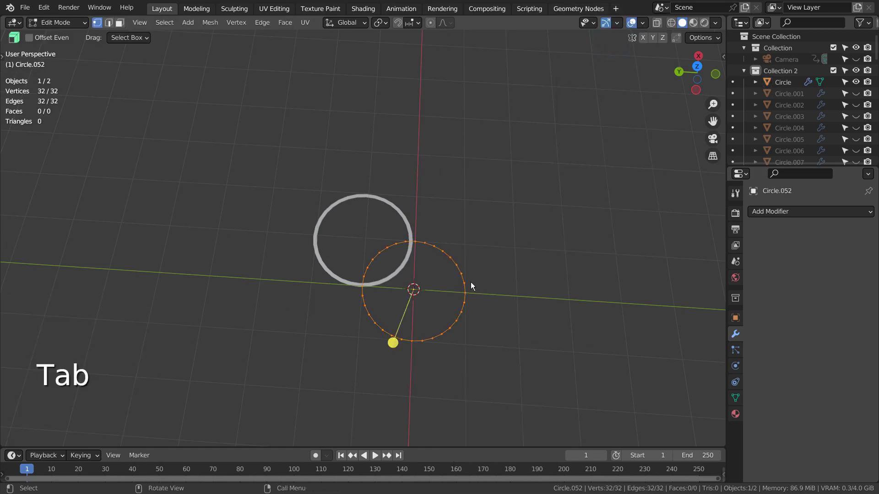
{"action": "key", "text": "t"}
{"action": "left_click", "coordinate": [60, 246]}
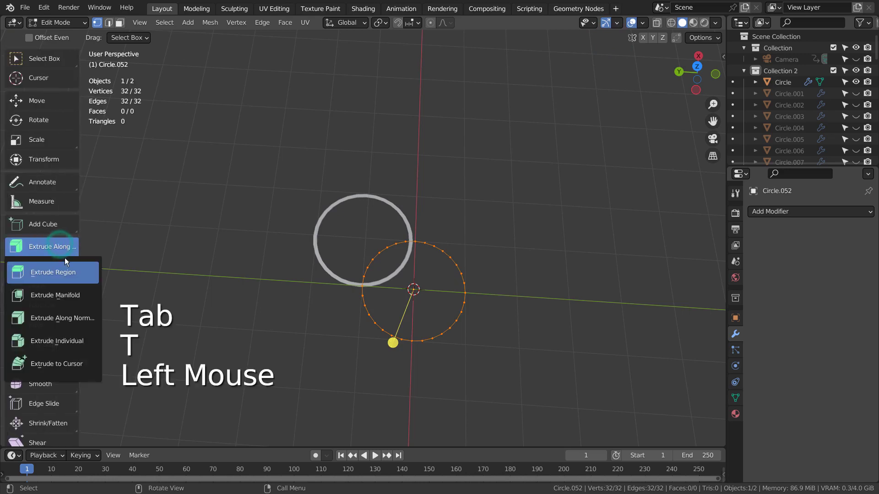
{"action": "left_click", "coordinate": [64, 326]}
{"action": "mouse_move", "coordinate": [392, 344]}
{"action": "left_mouse_down"}
{"action": "mouse_move", "coordinate": [392, 353]}
{"action": "mouse_move", "coordinate": [395, 343]}
{"action": "left_mouse_up"}
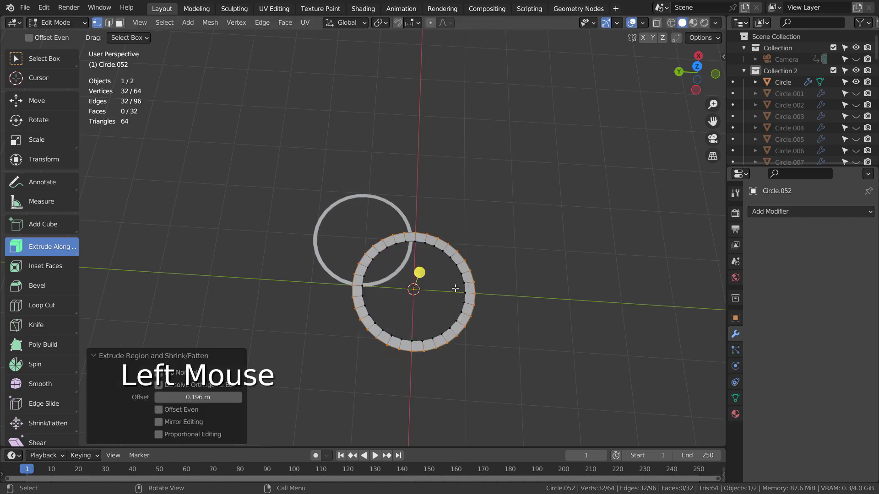
- Delete the extruded ring in Object Mode and reselect the original Circle
{"action": "key", "text": "Tab"}
{"action": "key", "text": "x"}
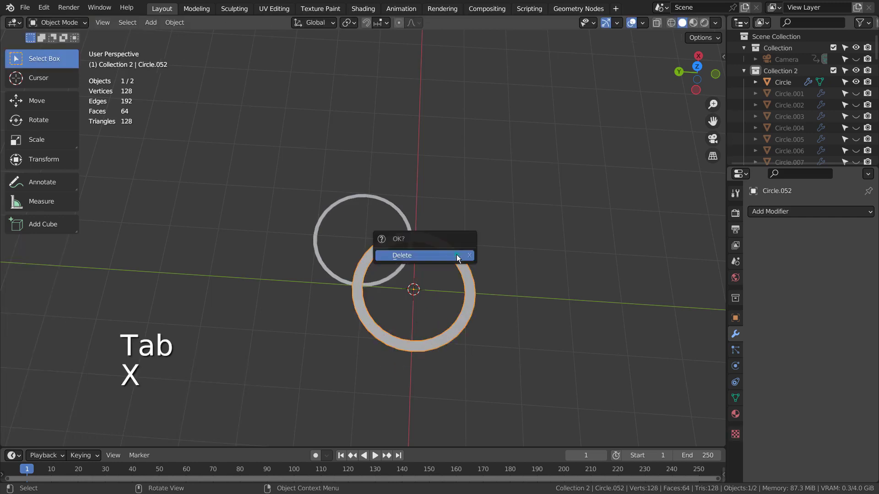
{"action": "left_click", "coordinate": [456, 255]}
{"action": "left_click", "coordinate": [410, 239]}
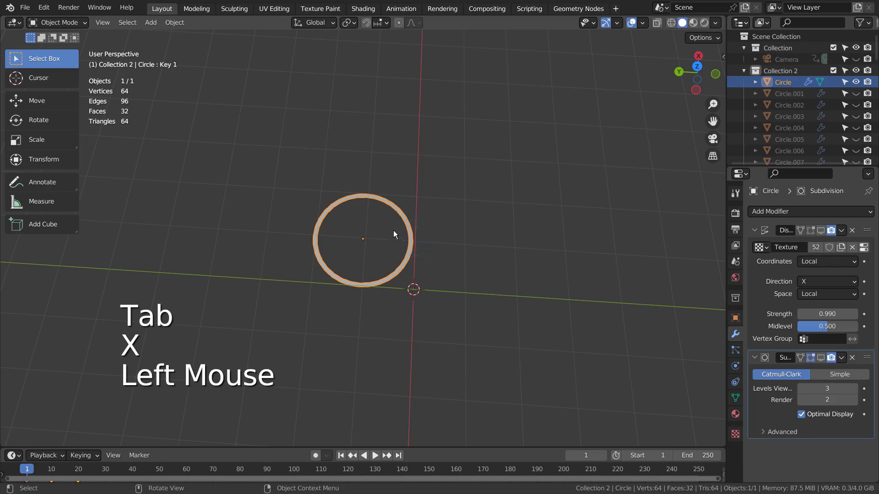
- Examine the Circle's Displace and Subdivision modifier settings and the Clouds texture used for the displacement
{"action": "key", "text": "ctrl+space"}
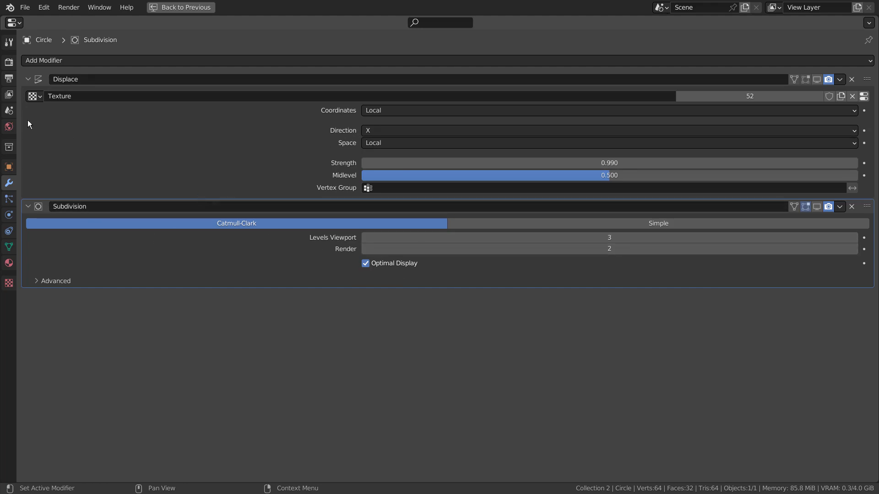
{"action": "key", "text": "ctrl+space"}
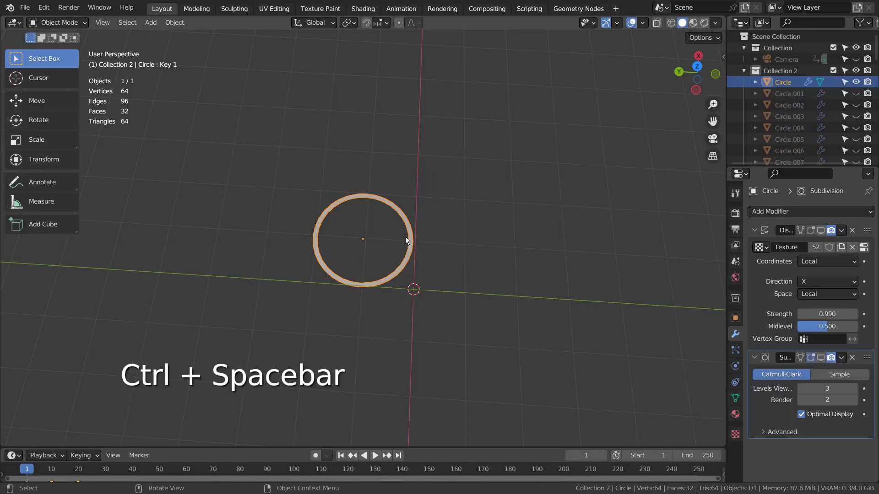
{"action": "left_click", "coordinate": [736, 434]}
{"action": "key", "text": "ctrl+space"}
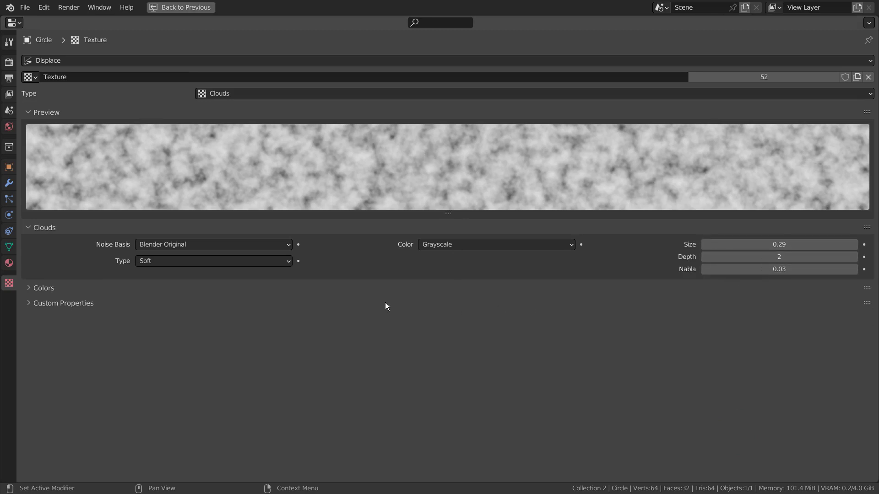
{"action": "key", "text": "ctrl+space"}
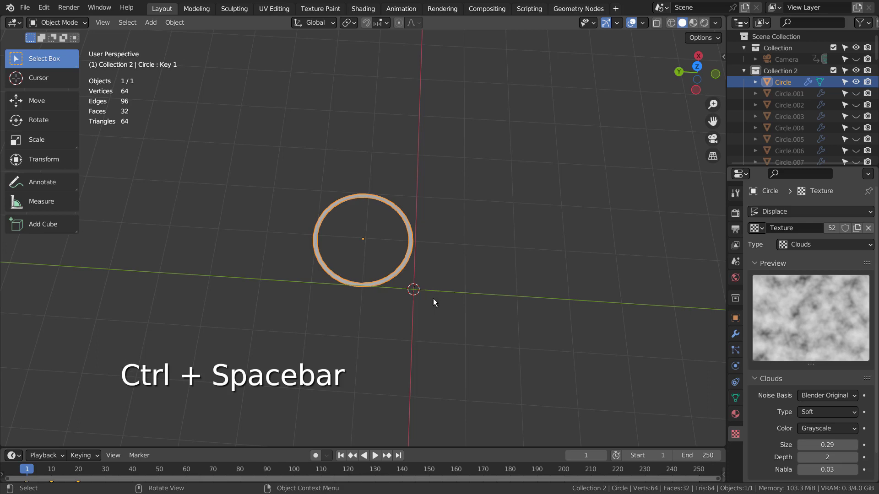
- Enable viewport display of the Circle's Displace modifier and its Subdivision modifier
{"action": "left_click", "coordinate": [735, 334]}
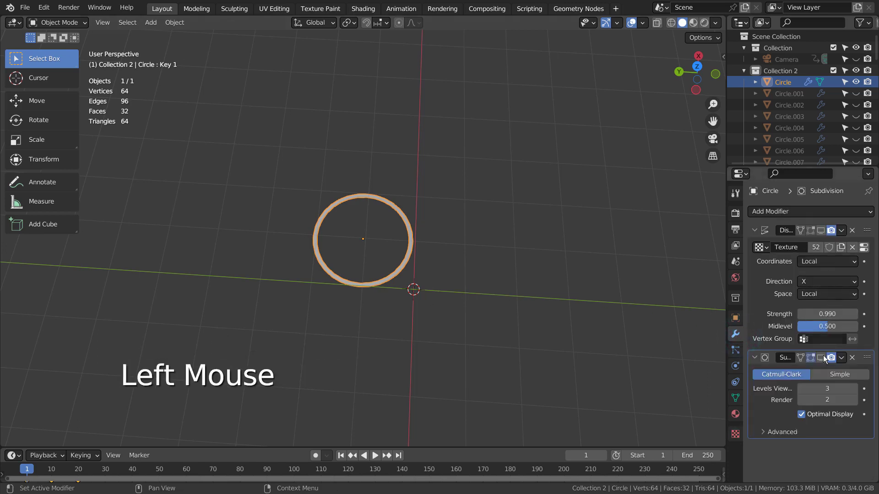
{"action": "left_click", "coordinate": [823, 233]}
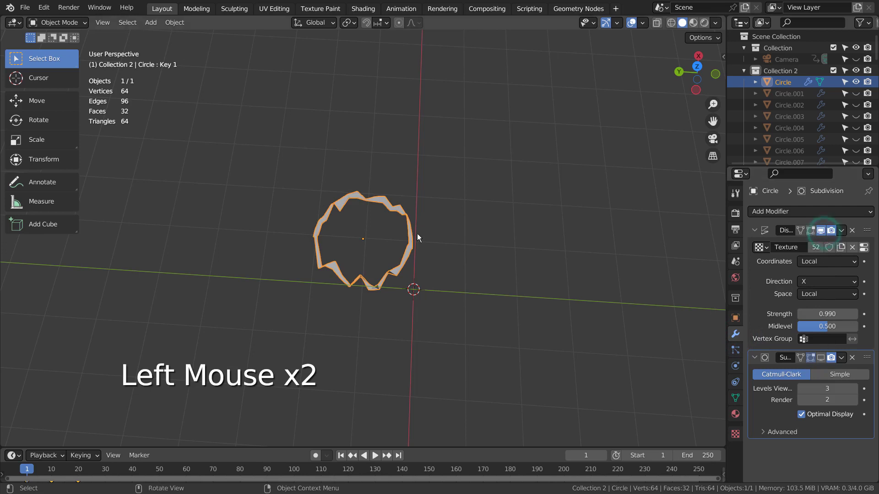
{"action": "scroll", "coordinate": [417, 235], "scroll_direction": "up", "scroll_amount": 4}
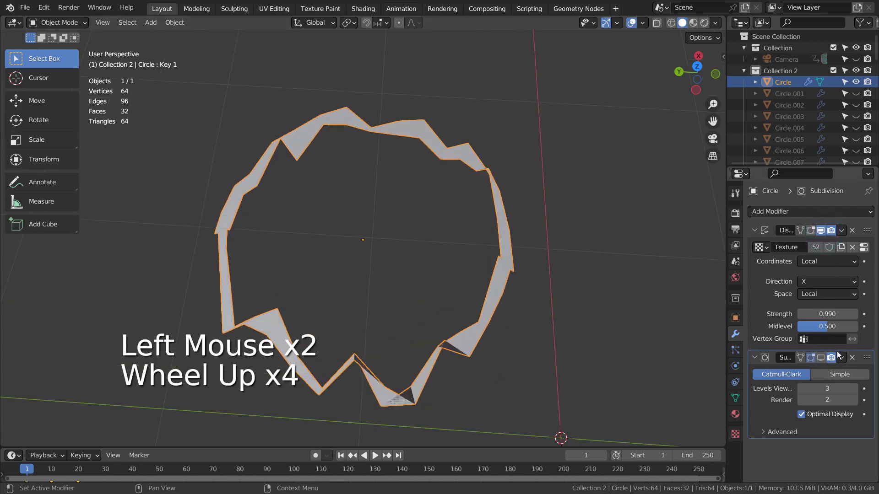
{"action": "left_click", "coordinate": [822, 358]}
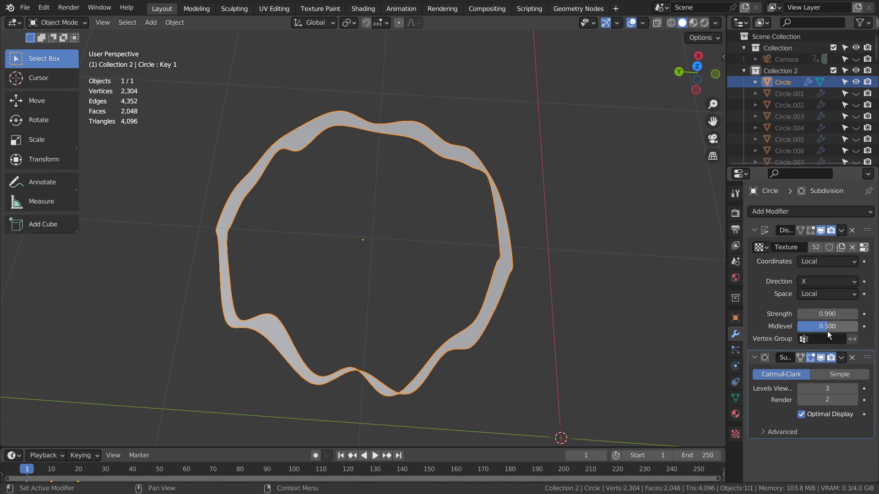
- Try a Displace strength of -2.420 on the Circle and undo the change
{"action": "left_click", "coordinate": [828, 315], "text": "shift"}
{"action": "mouse_move", "coordinate": [828, 315]}
{"action": "left_mouse_down", "text": "shift"}
{"action": "mouse_move", "coordinate": [801, 315]}
{"action": "mouse_move", "coordinate": [831, 315]}
{"action": "left_mouse_up", "text": "shift"}
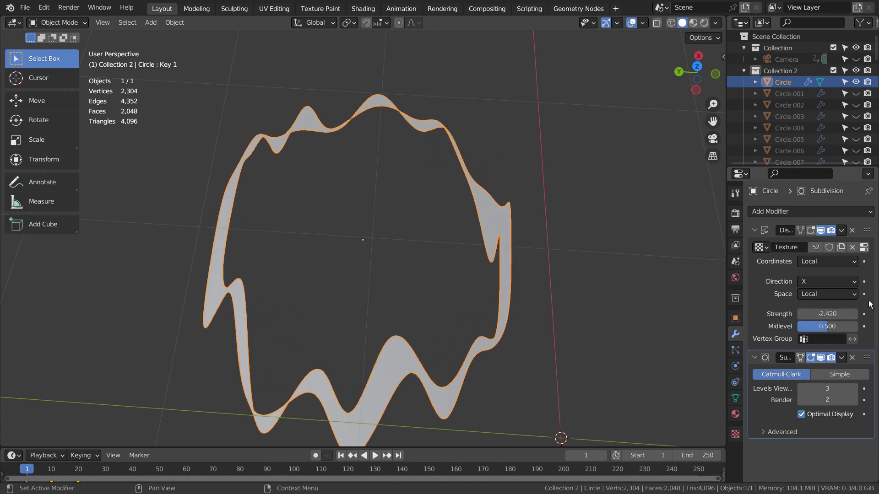
{"action": "key", "text": "ctrl+z"}
- Try the Normal displacement direction with a strength of 0.730 and undo both changes
{"action": "left_click", "coordinate": [820, 281]}
{"action": "left_click", "coordinate": [806, 332]}
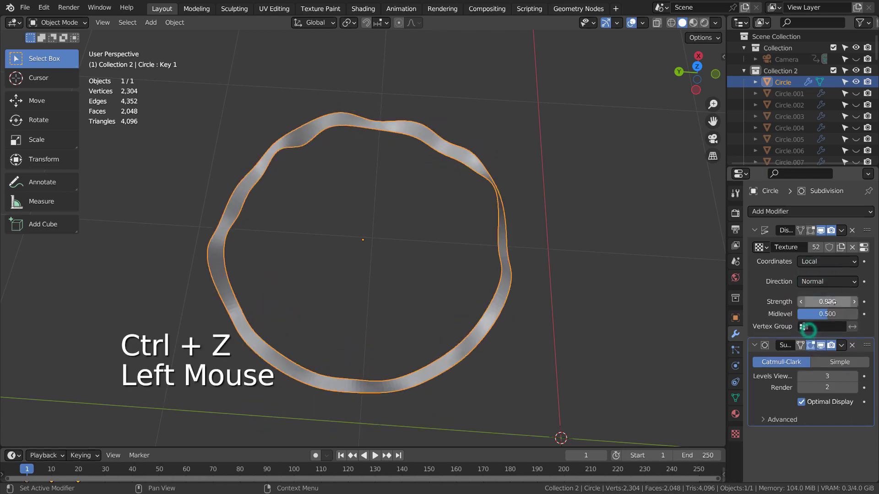
{"action": "left_click_drag", "start_coordinate": [824, 302], "coordinate": [858, 309], "text": "shift"}
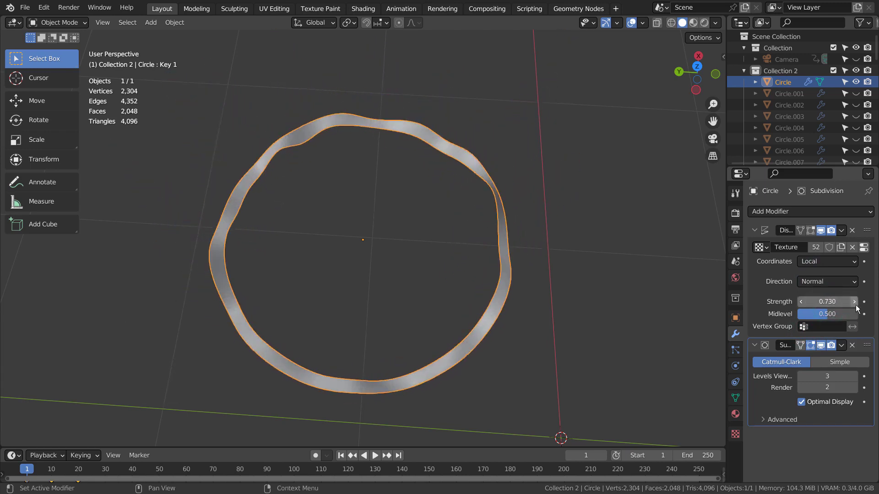
{"action": "key", "text": "ctrl+z"}
{"action": "key", "text": "ctrl+z"}
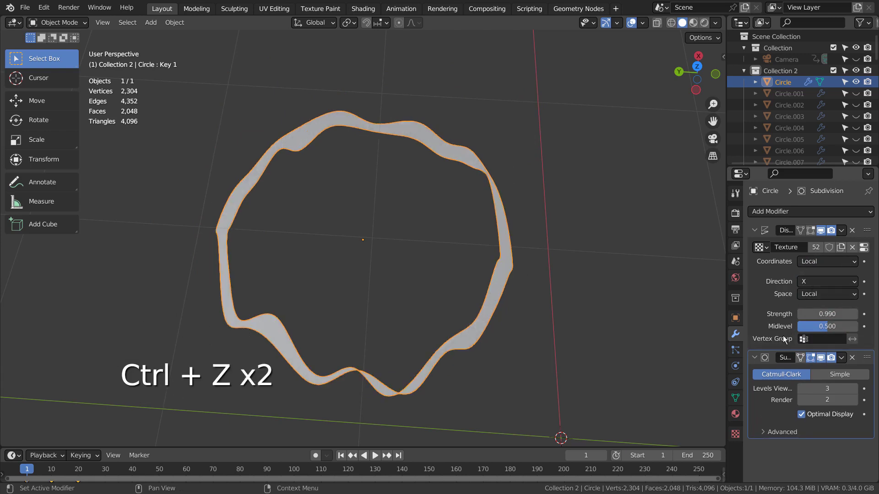
- Examine the Circle mesh's Basis and Key 1 shape keys and their value settings
{"action": "left_click", "coordinate": [735, 398]}
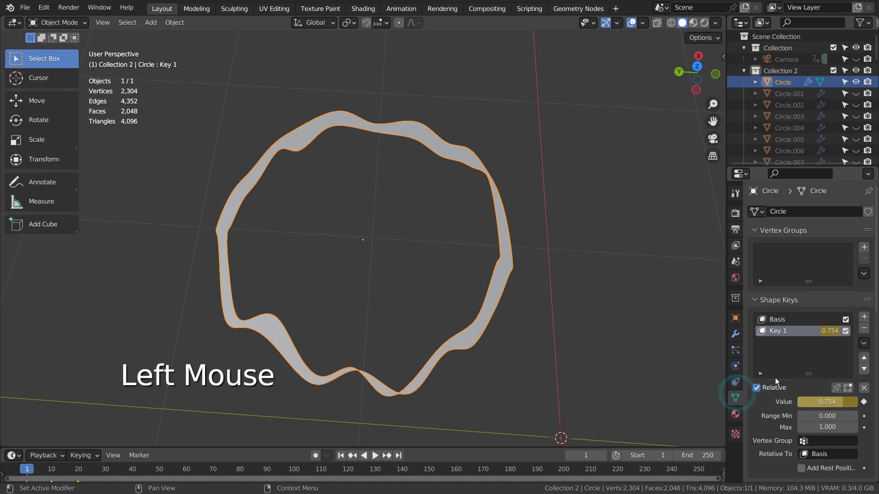
{"action": "scroll", "coordinate": [792, 363], "scroll_direction": "down", "scroll_amount": 2}
{"action": "scroll", "coordinate": [792, 363], "scroll_direction": "down", "scroll_amount": 3}
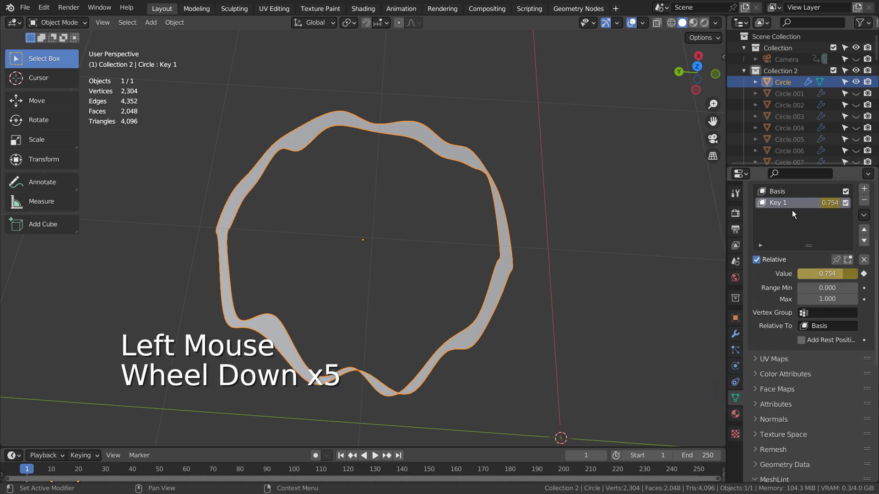
{"action": "left_click", "coordinate": [778, 192]}
{"action": "left_click", "coordinate": [777, 203]}
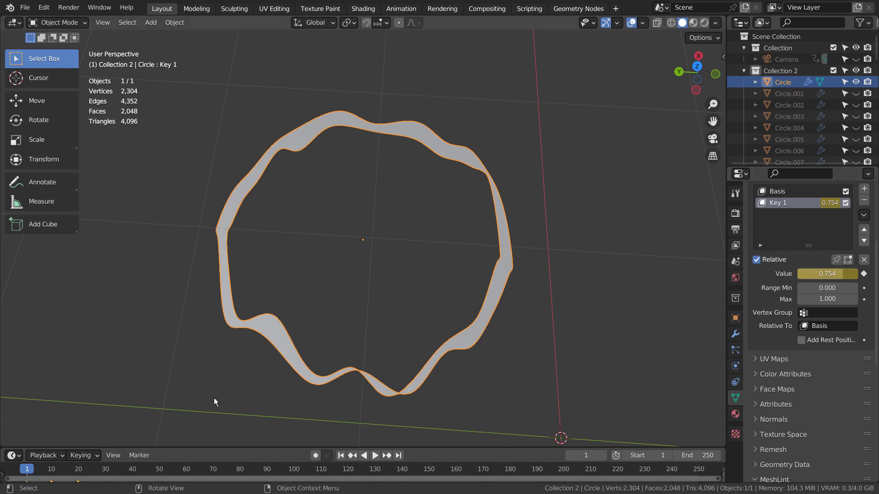
- Check the keyframed value of the Key 1 shape key at frame 20 and frame 10
{"action": "left_click", "coordinate": [78, 469]}
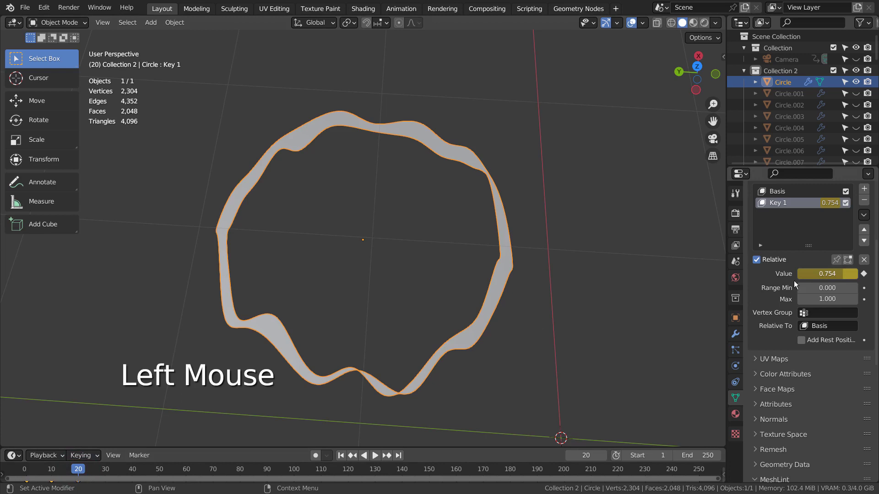
{"action": "left_click", "coordinate": [49, 470]}
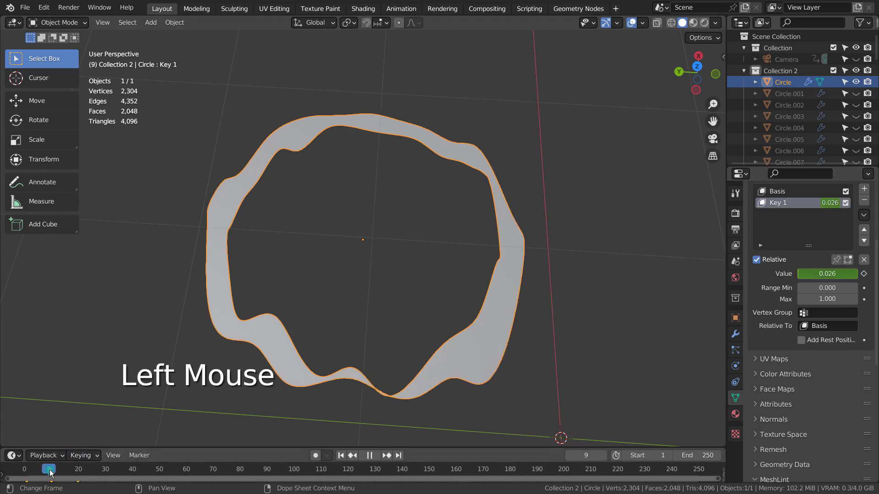
{"action": "left_click", "coordinate": [52, 470]}
{"action": "left_click_drag", "start_coordinate": [50, 470], "coordinate": [53, 474]}
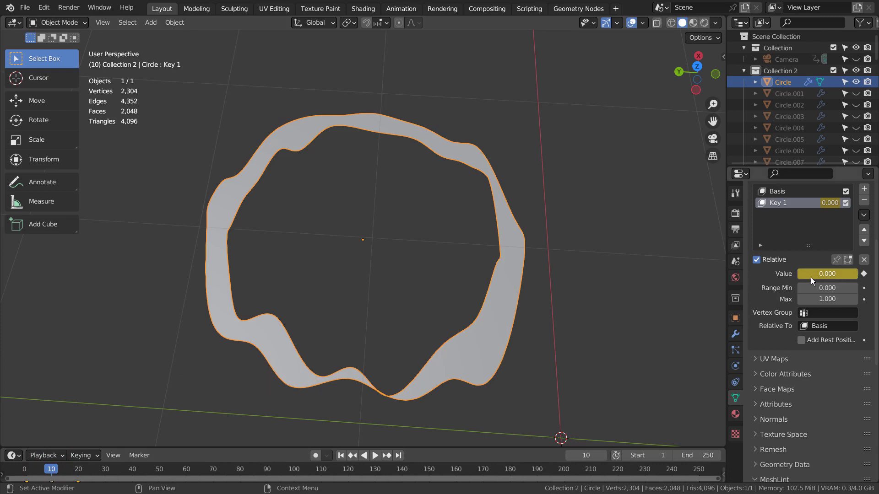
- Play the Circle's shape key animation, stop it and return to the first frame
{"action": "key", "text": "space"}
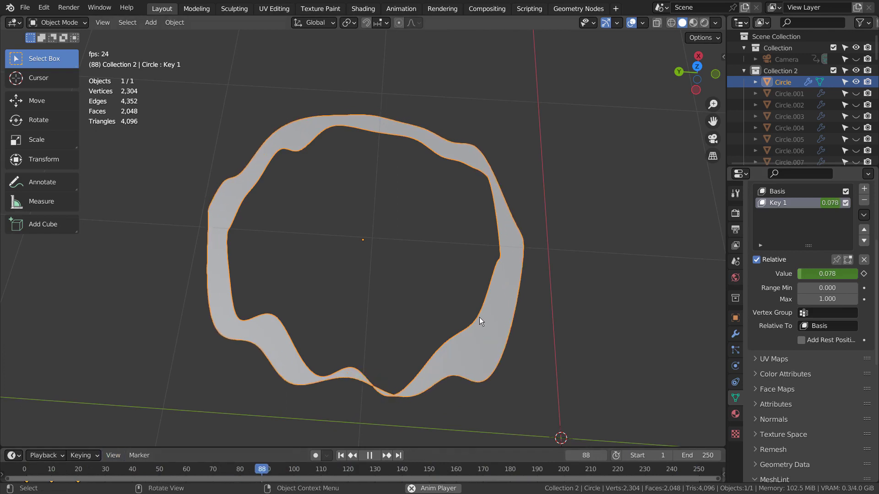
{"action": "key", "text": "space"}
{"action": "left_click", "coordinate": [340, 456]}
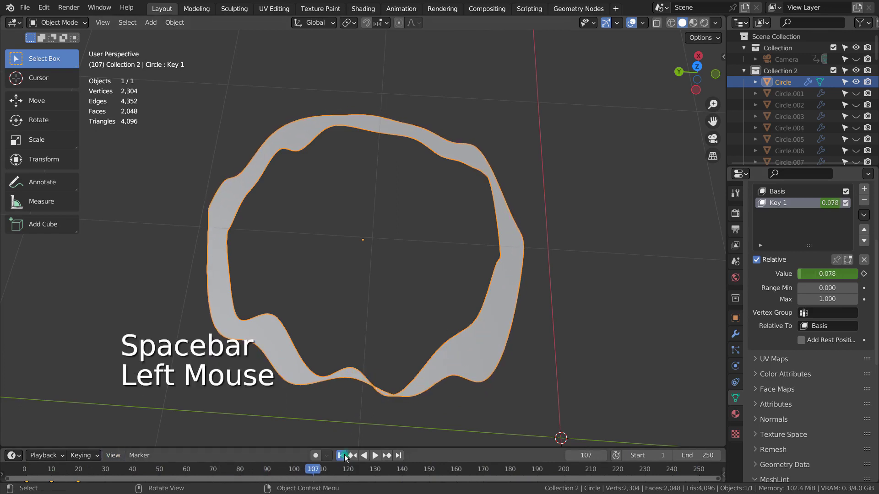
- Examine the Cycles modifier on the Circle's shape key F-curve in the Animation workspace
{"action": "left_click", "coordinate": [401, 9]}
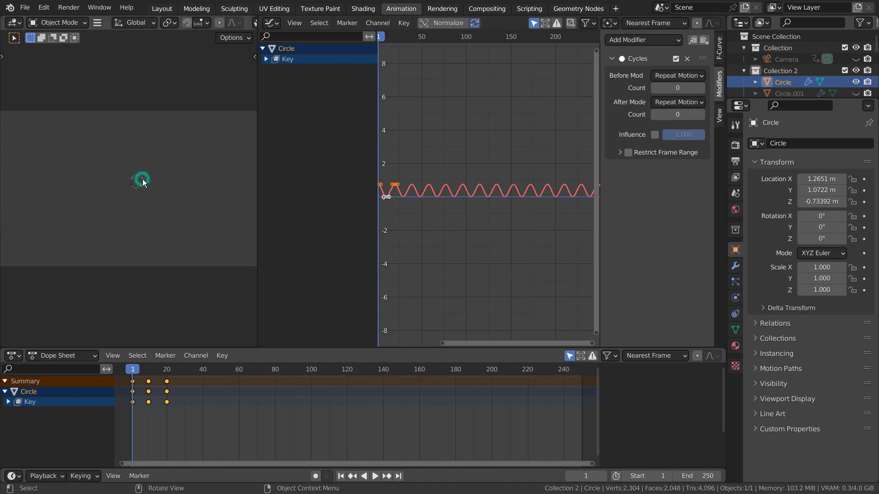
{"action": "key", "text": "KP_0"}
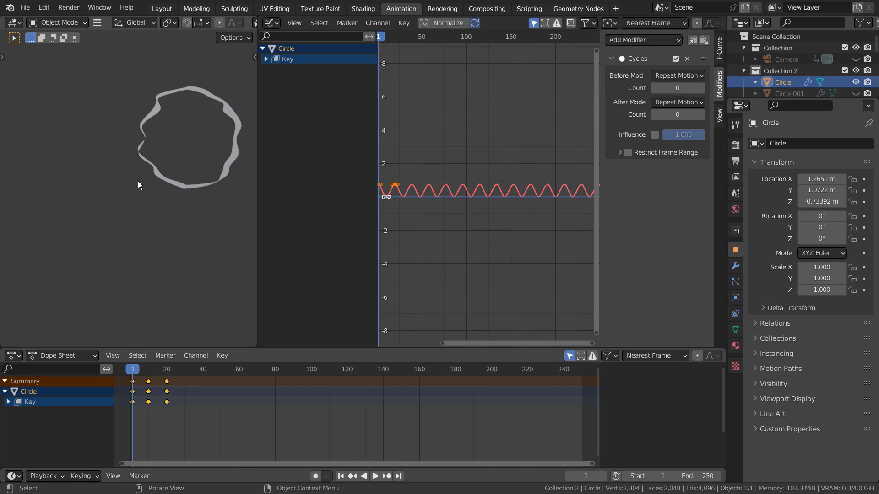
{"action": "left_click", "coordinate": [164, 177]}
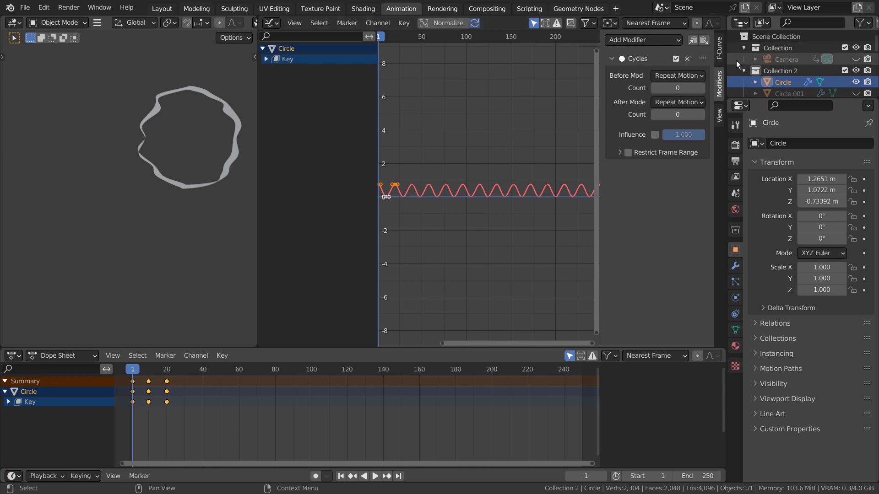
{"action": "left_click", "coordinate": [720, 46]}
{"action": "left_click", "coordinate": [722, 79]}
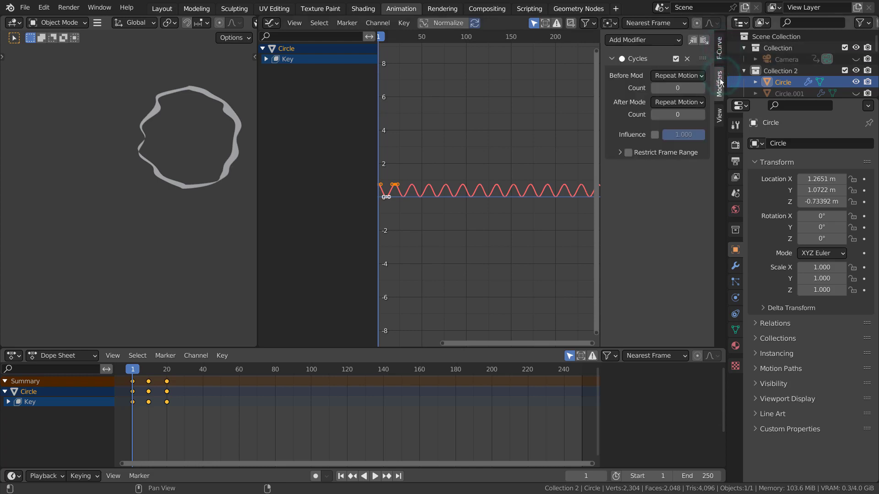
{"action": "left_click", "coordinate": [654, 43]}
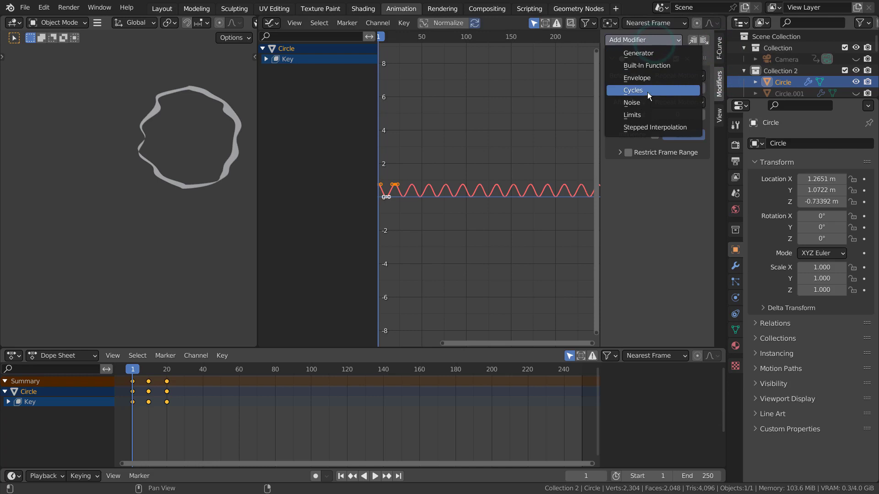
{"action": "left_click", "coordinate": [634, 90]}
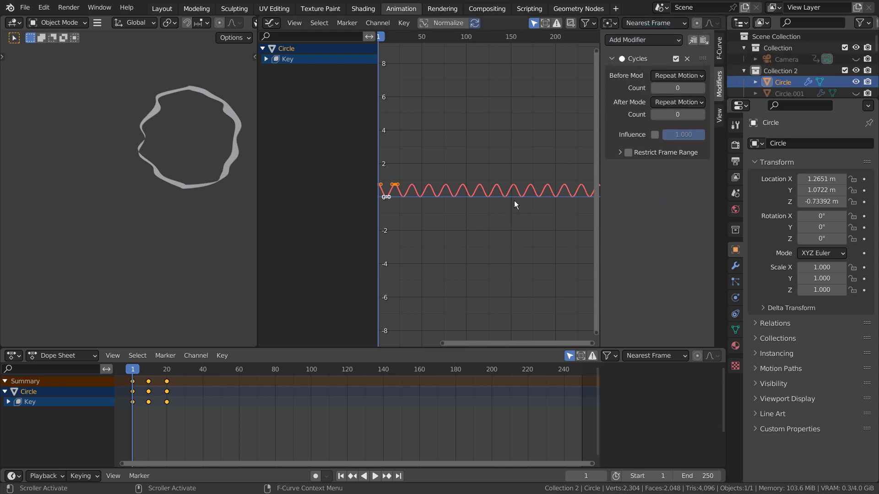
- Play the repeating shape key motion, stop it and return to the Layout workspace
{"action": "key", "text": "space"}
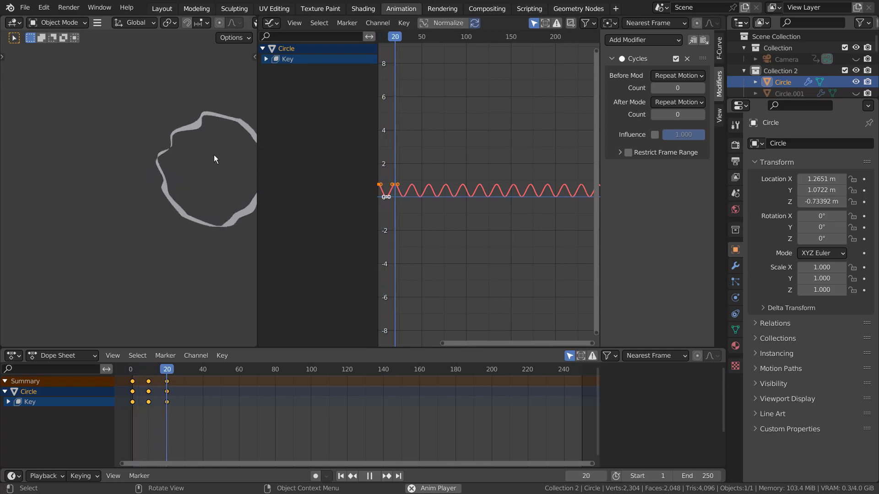
{"action": "key", "text": "space"}
{"action": "left_click", "coordinate": [162, 8]}
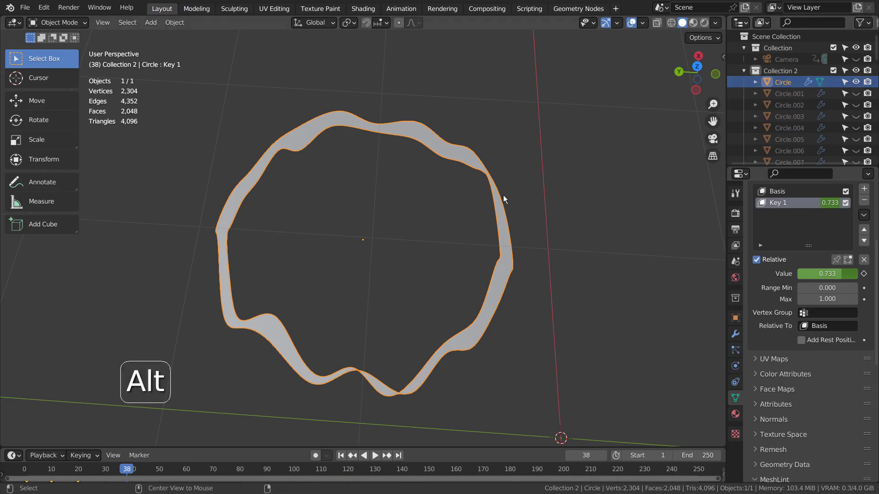
- Unhide all objects in the scene and hide the large enclosing Sphere
{"action": "key", "text": "alt+h"}
{"action": "scroll", "coordinate": [460, 248], "scroll_direction": "down", "scroll_amount": 4}
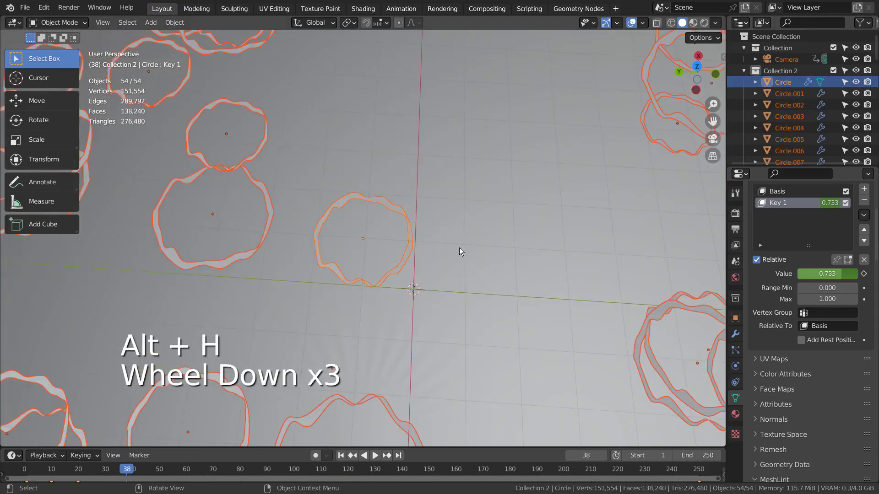
{"action": "left_click", "coordinate": [469, 221]}
{"action": "key", "text": "h"}
{"action": "scroll", "coordinate": [469, 221], "scroll_direction": "down", "scroll_amount": 5}
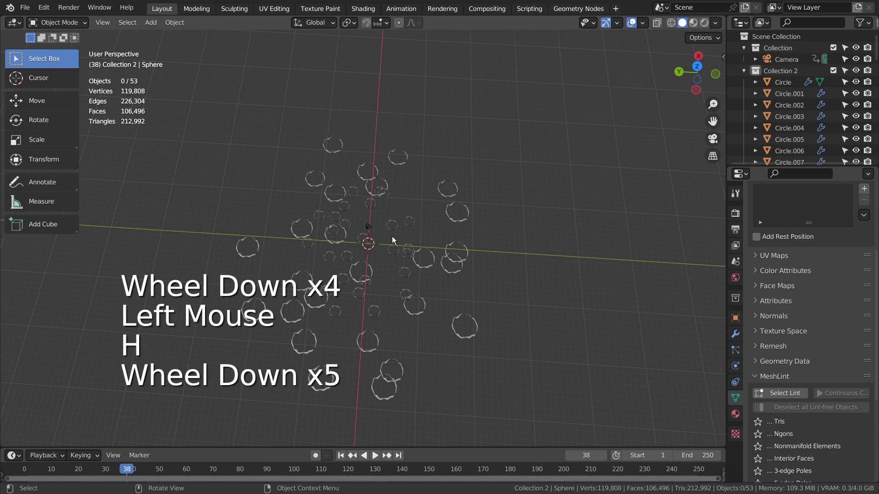
- Inspect the scattered wavy circles in the top orthographic view
{"action": "left_click", "coordinate": [345, 237]}
{"action": "scroll", "coordinate": [389, 244], "scroll_direction": "down", "scroll_amount": 3}
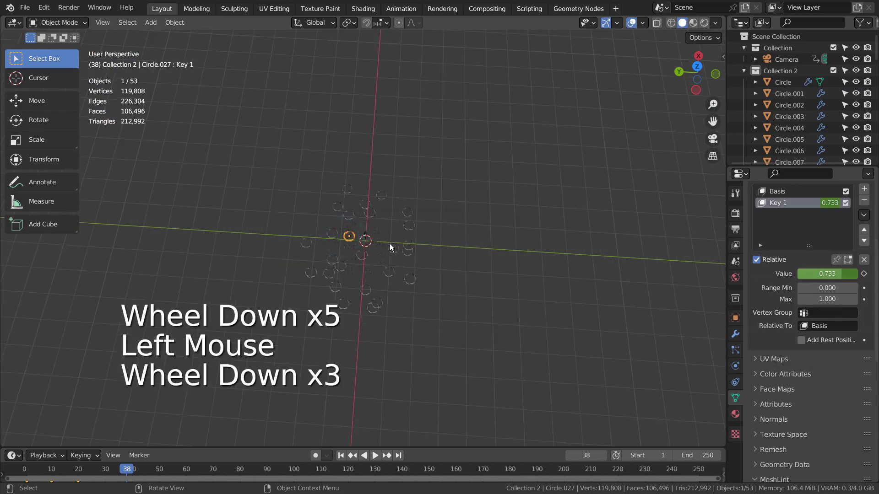
{"action": "key", "text": "KP_1"}
{"action": "key", "text": "KP_7"}
{"action": "scroll", "coordinate": [449, 227], "scroll_direction": "up", "scroll_amount": 4}
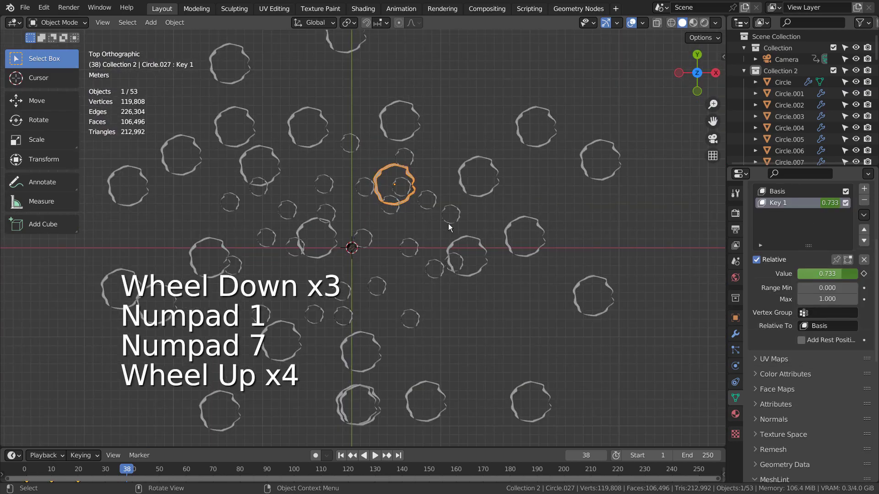
- Duplicate the original Circle in place and toggle Collection 2 off and back on
{"action": "left_click", "coordinate": [796, 82]}
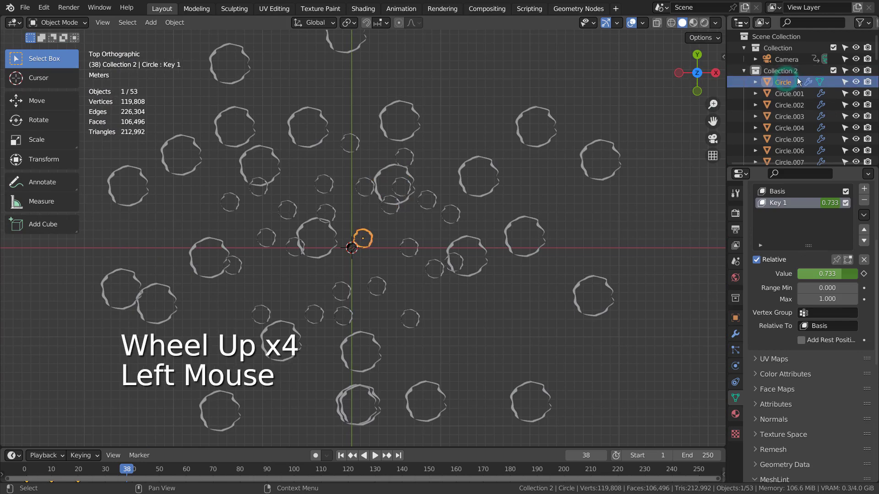
{"action": "key", "text": "shift+d"}
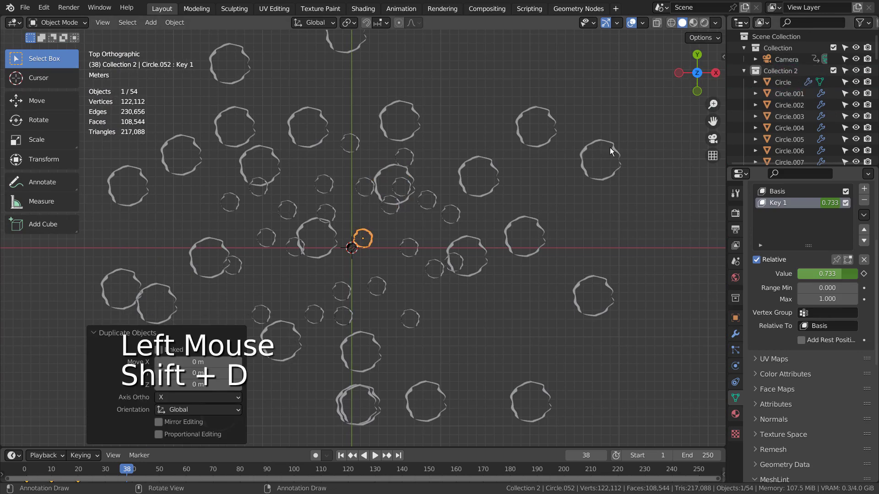
{"action": "left_click", "coordinate": [833, 70]}
{"action": "left_click", "coordinate": [833, 70]}
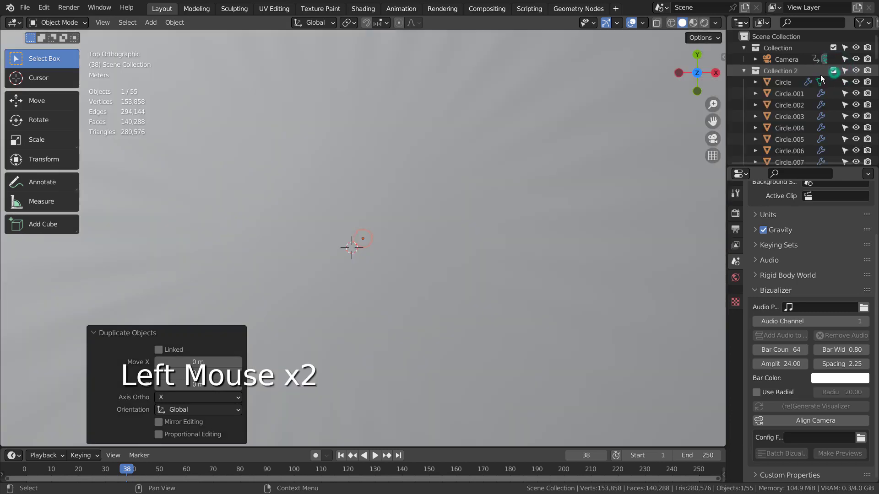
- Move the duplicated circle into a new collection named Collection 3
{"action": "key", "text": "m"}
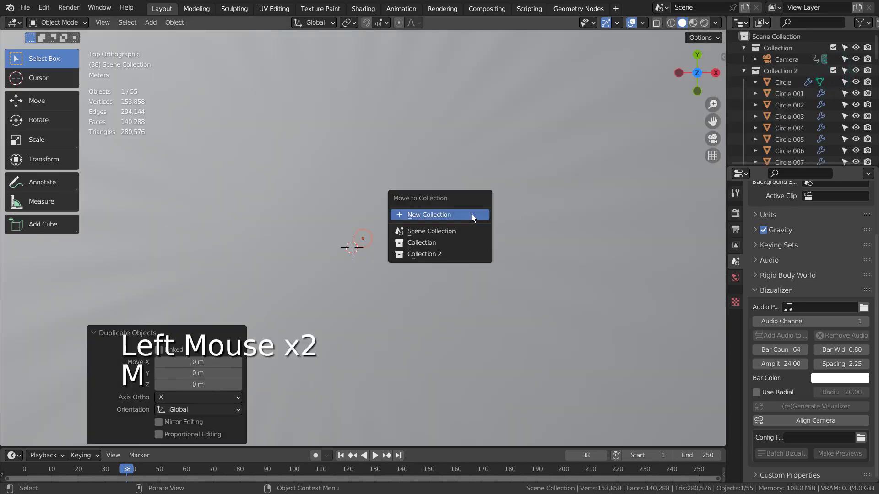
{"action": "key", "text": "Return"}
{"action": "left_click", "coordinate": [470, 248]}
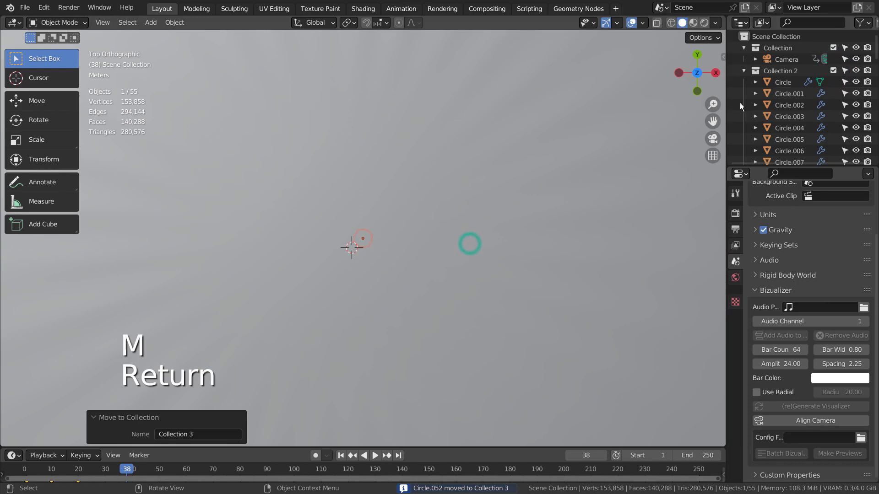
- Collapse Collection 2 in the Outliner and exclude Collection 3 from the view layer
{"action": "left_click", "coordinate": [745, 69]}
{"action": "left_click", "coordinate": [774, 94]}
{"action": "left_click", "coordinate": [774, 93]}
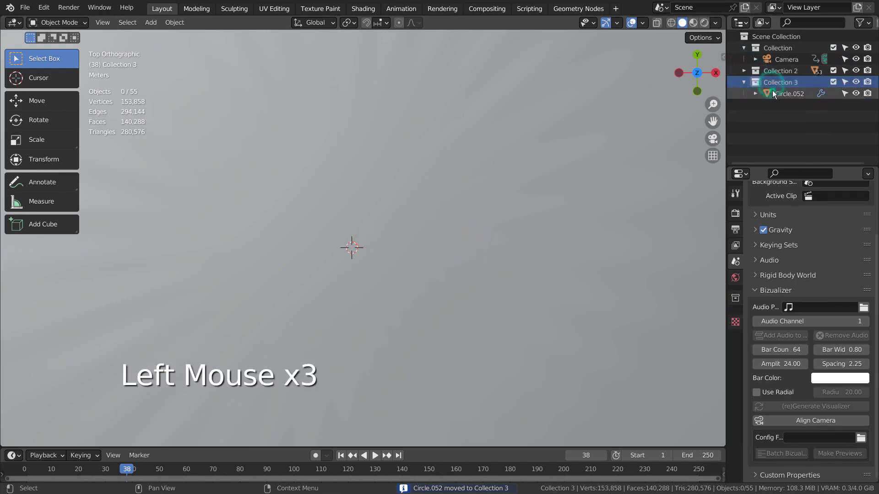
{"action": "left_click", "coordinate": [833, 81]}
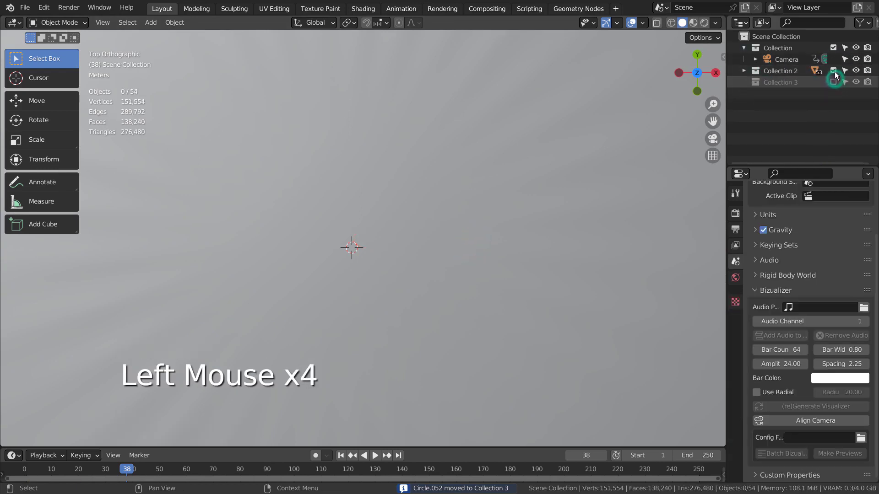
- Exclude Collection 2 from the view layer and include Collection 3
{"action": "left_click", "coordinate": [833, 70]}
{"action": "left_click", "coordinate": [833, 82]}
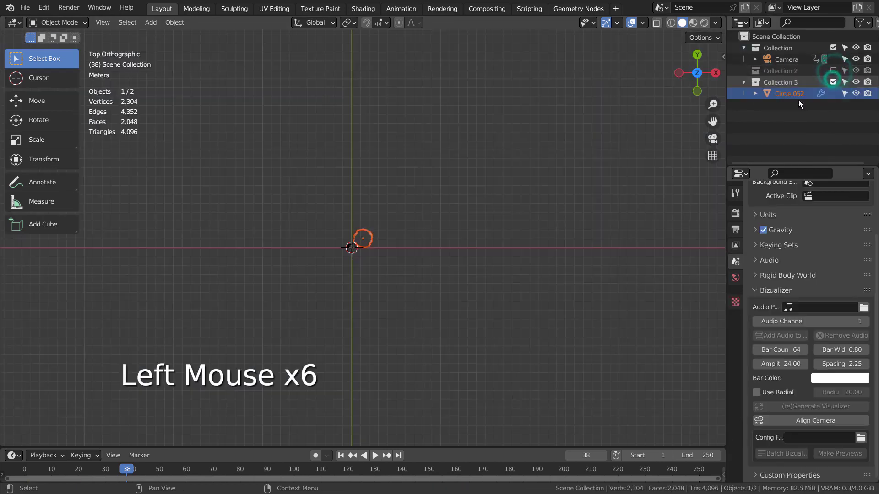
- Duplicate the circle in Collection 3 seventeen times, scattering the copies around the origin in the top view
{"action": "left_click", "coordinate": [369, 240]}
{"action": "key", "text": "shift+d"}
{"action": "left_click", "coordinate": [339, 260]}
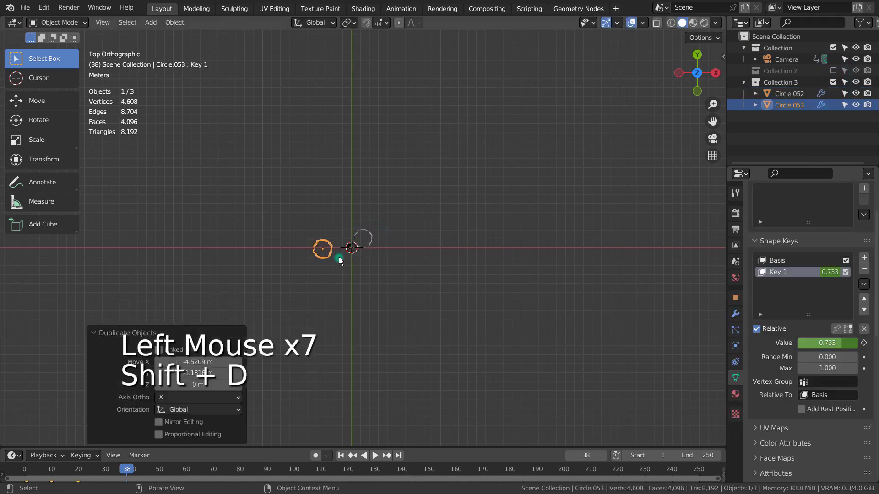
{"action": "key", "text": "shift+d"}
{"action": "left_click", "coordinate": [350, 225]}
{"action": "key", "text": "shift+d"}
{"action": "left_click", "coordinate": [318, 235]}
{"action": "key", "text": "shift+d"}
{"action": "left_click", "coordinate": [299, 270]}
{"action": "key", "text": "shift+d"}
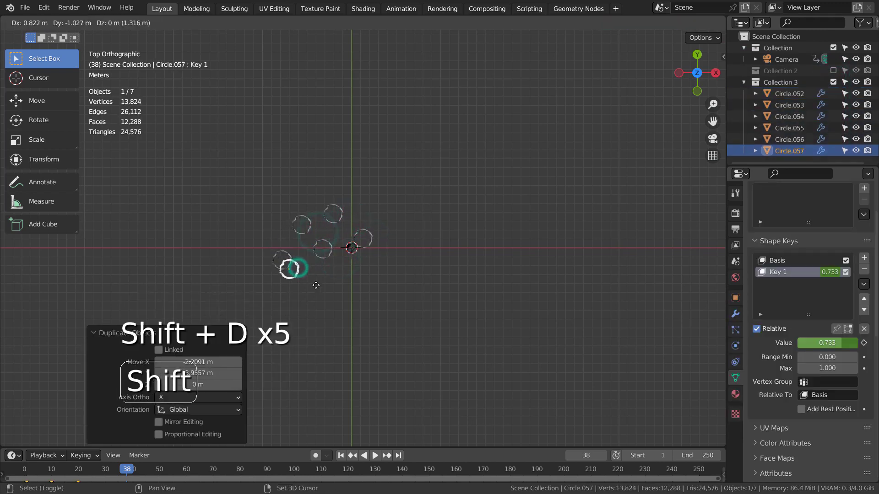
{"action": "left_click", "coordinate": [336, 299]}
{"action": "key", "text": "shift+d"}
{"action": "left_click", "coordinate": [398, 298]}
{"action": "key", "text": "shift+d"}
{"action": "left_click", "coordinate": [439, 276]}
{"action": "key", "text": "shift+d"}
{"action": "left_click", "coordinate": [471, 233]}
{"action": "key", "text": "shift+d"}
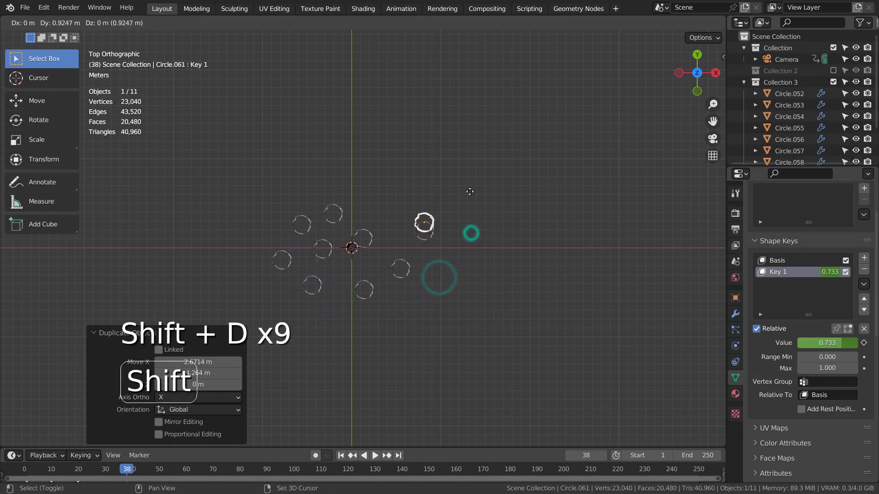
{"action": "left_click", "coordinate": [470, 191]}
{"action": "key", "text": "shift+d"}
{"action": "left_click", "coordinate": [406, 151]}
{"action": "key", "text": "shift+d"}
{"action": "left_click", "coordinate": [333, 161]}
{"action": "key", "text": "shift+d"}
{"action": "left_click", "coordinate": [294, 213]}
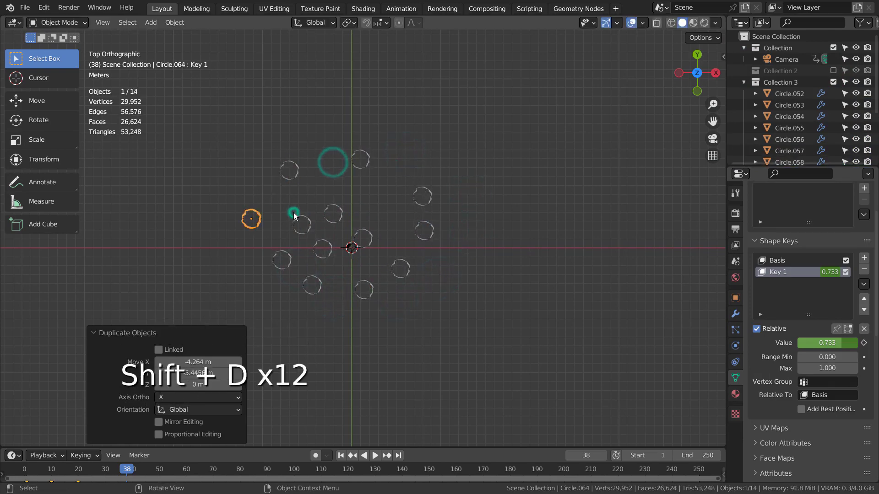
{"action": "key", "text": "shift+d"}
{"action": "left_click", "coordinate": [294, 261]}
{"action": "key", "text": "shift+d"}
{"action": "left_click", "coordinate": [308, 329]}
{"action": "key", "text": "shift+d"}
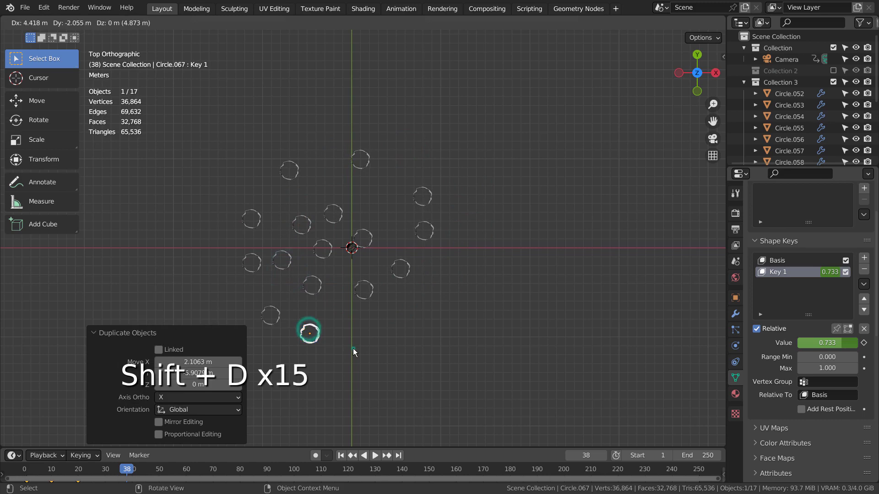
{"action": "left_click", "coordinate": [357, 349]}
{"action": "key", "text": "shift+d"}
{"action": "left_click", "coordinate": [417, 348]}
{"action": "key", "text": "shift+d"}
{"action": "left_click", "coordinate": [486, 326]}
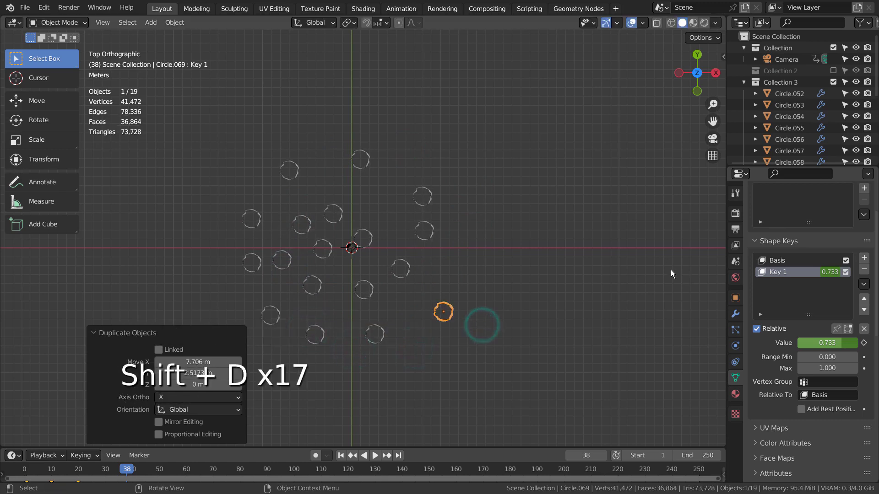
- Play back the animation of the scattered circles and return to frame 1
{"action": "key", "text": "space"}
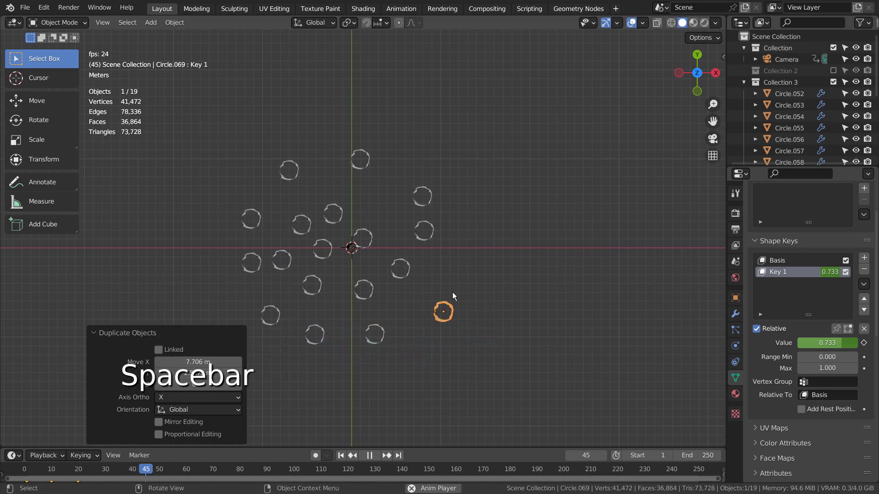
{"action": "key", "text": "space"}
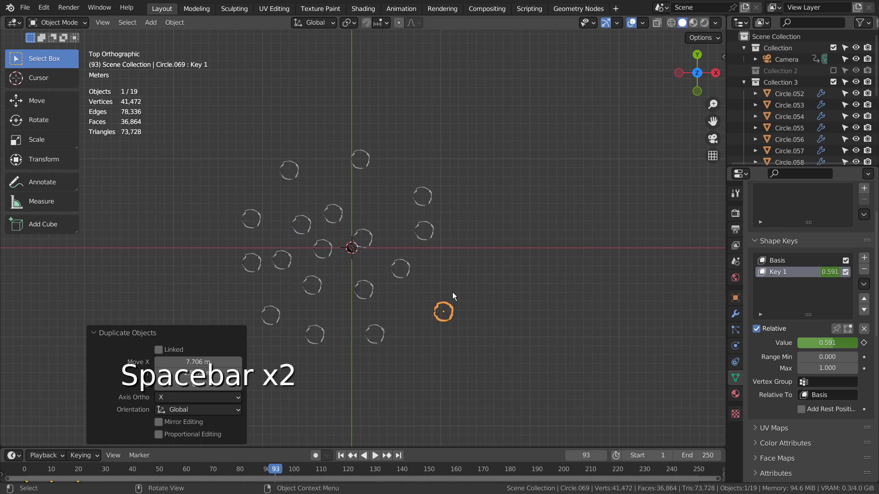
{"action": "left_click", "coordinate": [340, 456]}
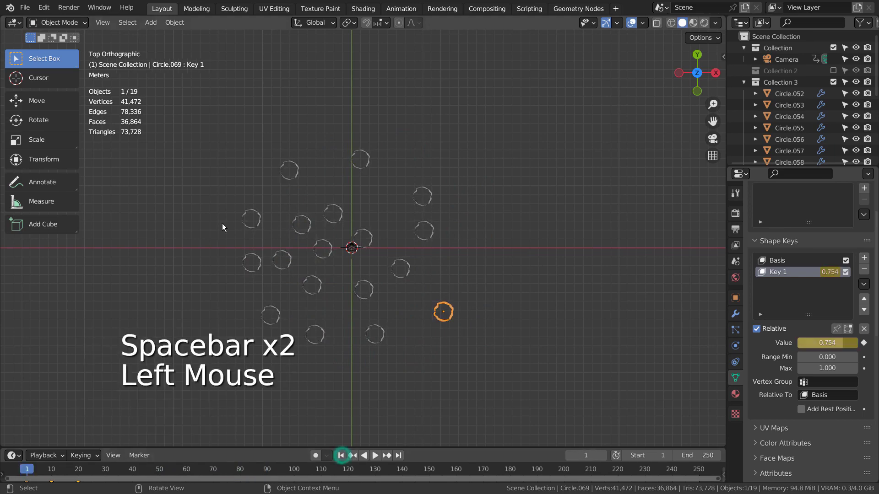
{"action": "left_click_drag", "start_coordinate": [190, 138], "coordinate": [488, 387]}
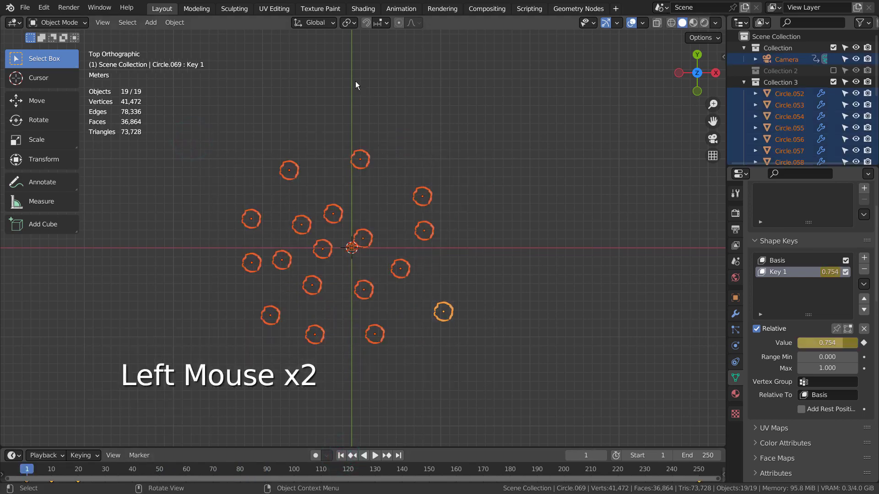
{"action": "left_click", "coordinate": [174, 22]}
{"action": "mouse_move", "coordinate": [215, 36]}
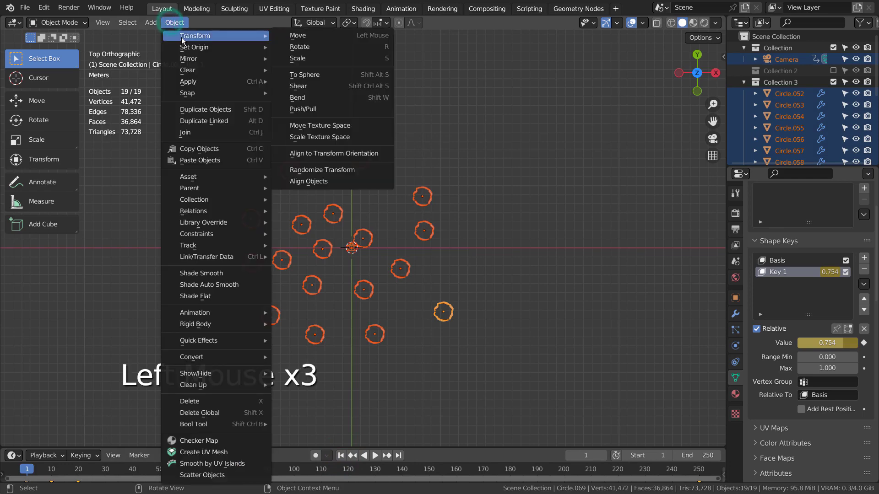
{"action": "left_click", "coordinate": [358, 172]}
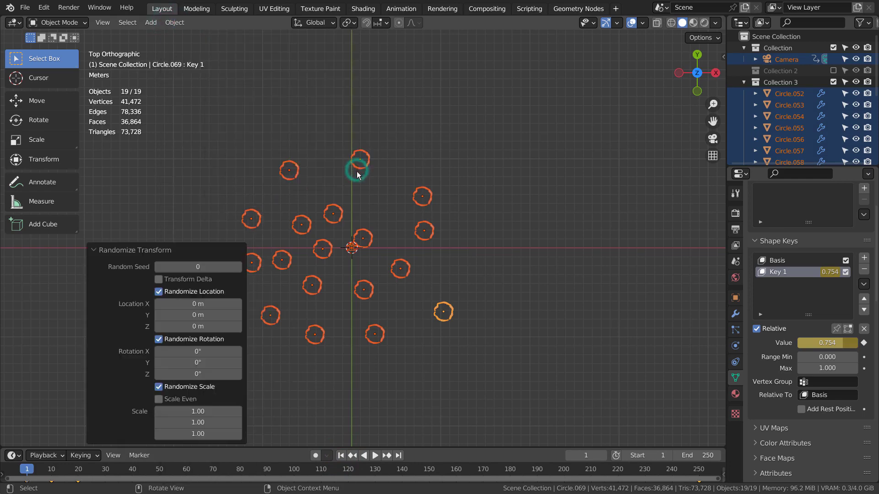
{"action": "middle_click_drag", "start_coordinate": [466, 338], "coordinate": [544, 228]}
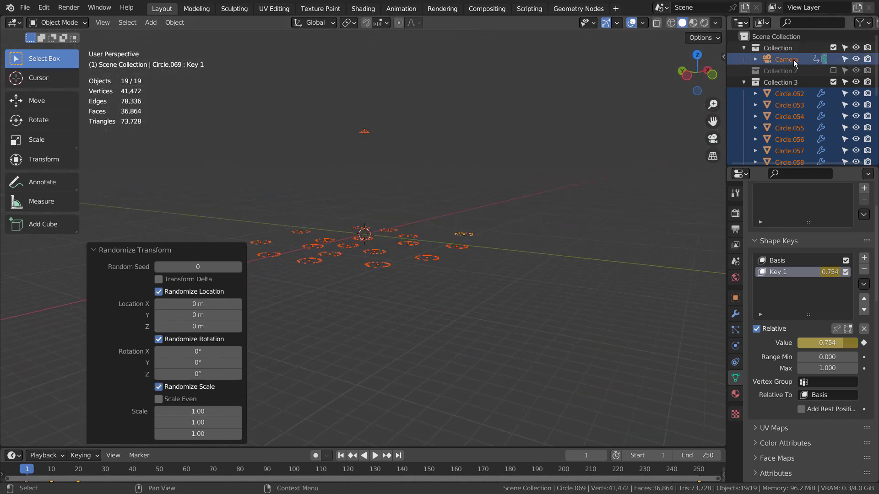
- Hide the camera in the viewport and select only the circles of Collection 3
{"action": "left_click", "coordinate": [855, 59]}
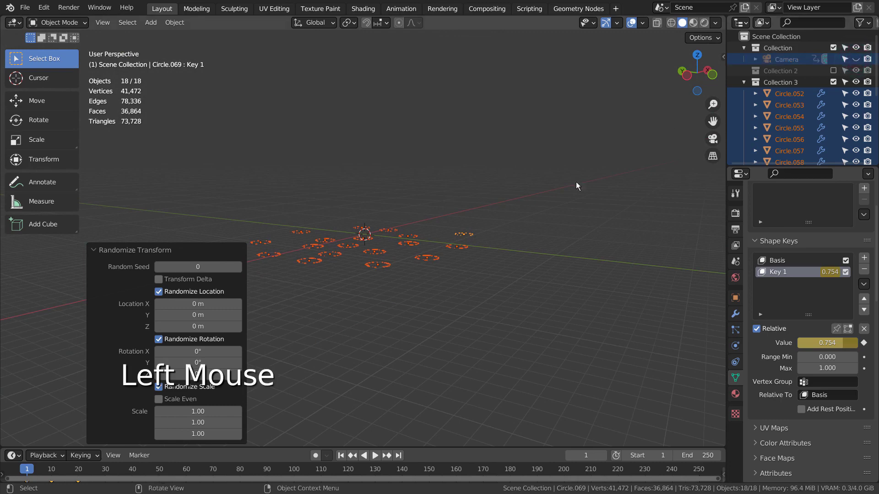
{"action": "left_click", "coordinate": [663, 165]}
{"action": "middle_click_drag", "start_coordinate": [494, 180], "coordinate": [457, 229]}
{"action": "key", "text": "b"}
{"action": "left_click_drag", "start_coordinate": [250, 175], "coordinate": [495, 356]}
{"action": "middle_click_drag", "start_coordinate": [583, 327], "coordinate": [585, 275]}
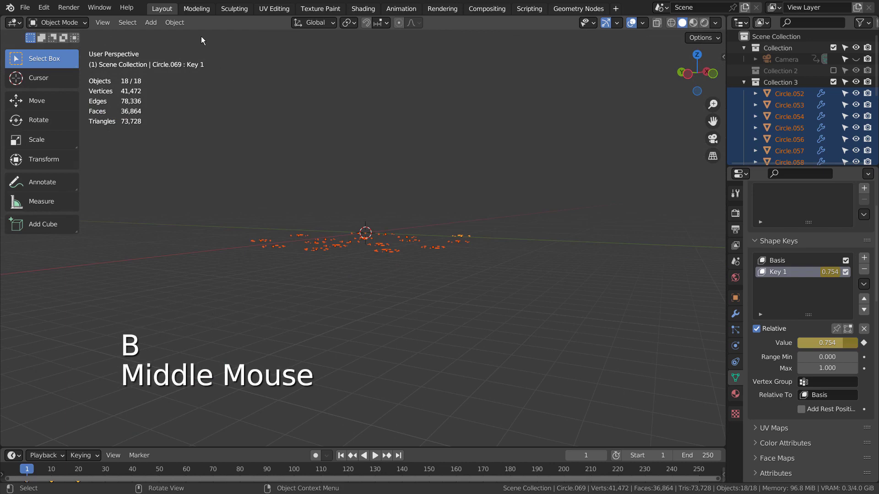
- Apply Randomize Transform to the selected circles with a Z location of 9.2 m
{"action": "left_click", "coordinate": [175, 23]}
{"action": "mouse_move", "coordinate": [194, 36]}
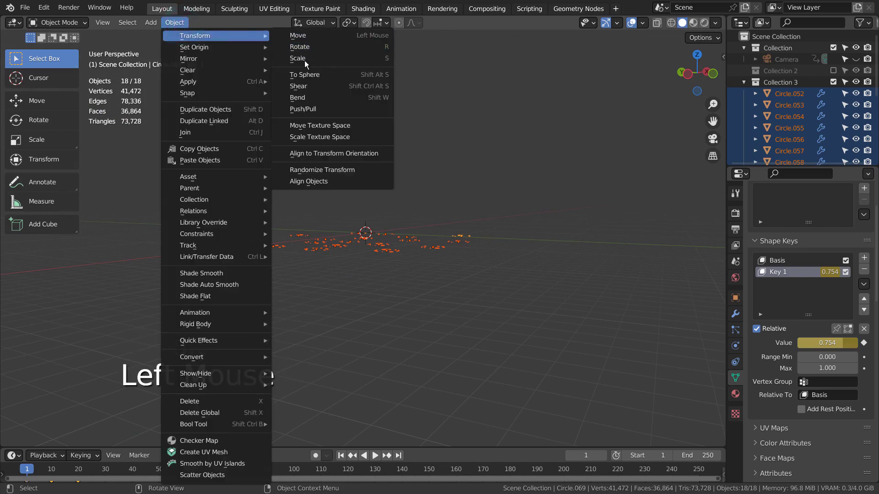
{"action": "left_click", "coordinate": [320, 167]}
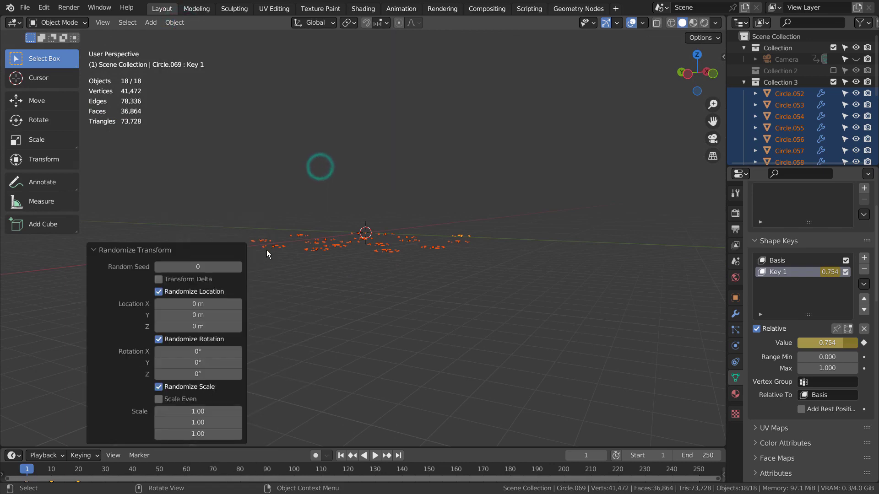
{"action": "left_click", "coordinate": [191, 326]}
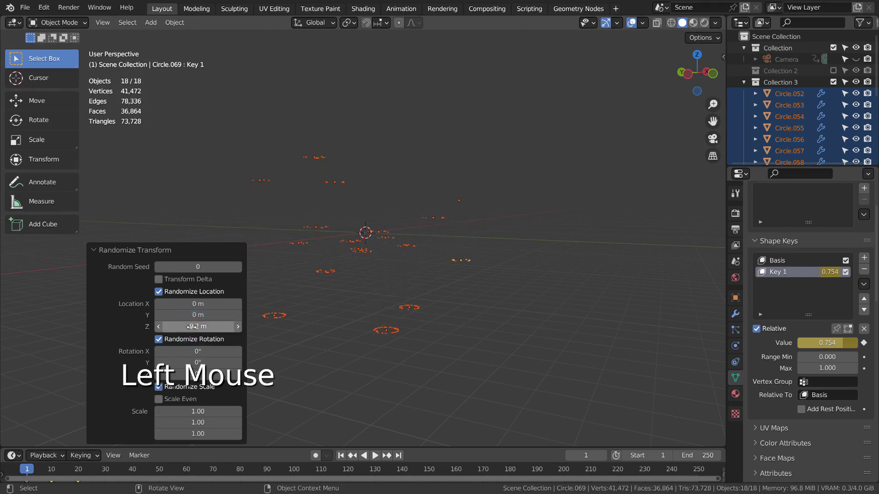
- Try randomized scale values of 2.00 and an 18° X rotation on the circles, and undo the randomization
{"action": "left_click", "coordinate": [192, 411]}
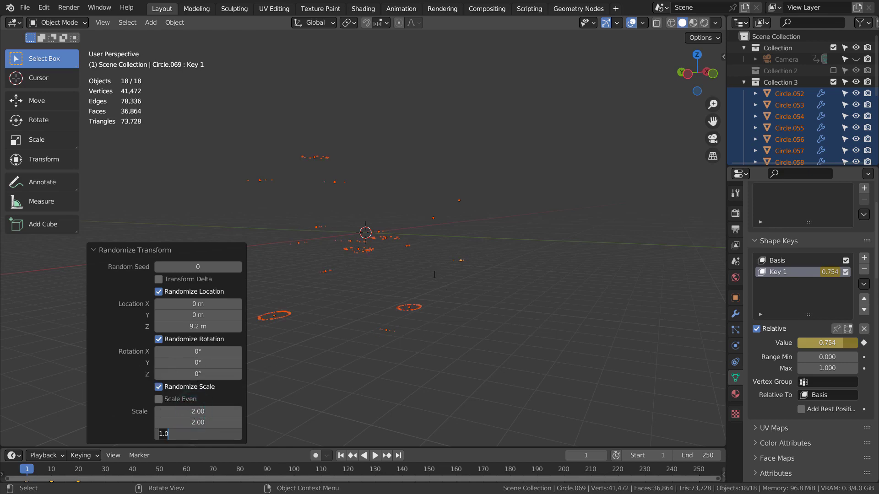
{"action": "middle_click_drag", "start_coordinate": [433, 275], "coordinate": [365, 279]}
{"action": "left_click_drag", "start_coordinate": [201, 421], "coordinate": [198, 434]}
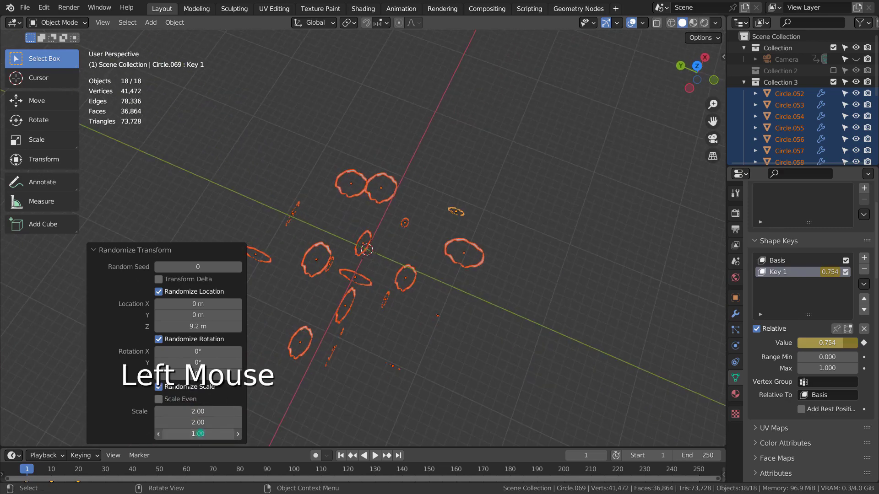
{"action": "double_click", "coordinate": [207, 420]}
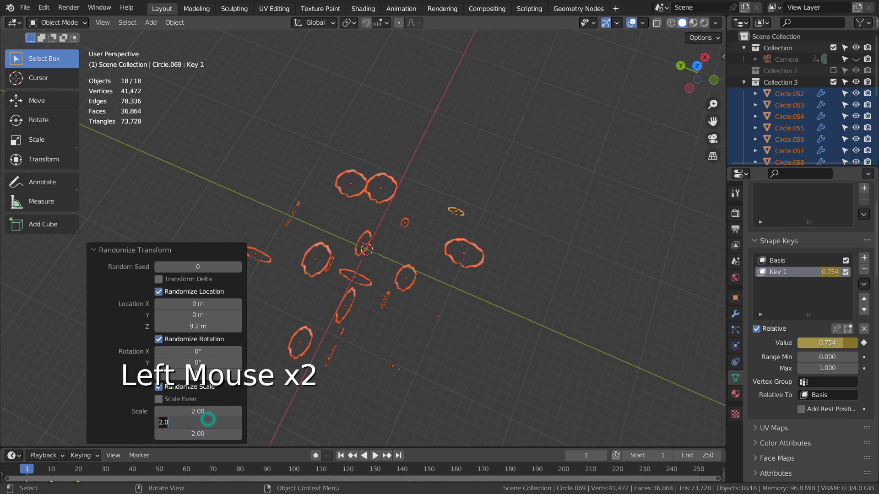
{"action": "key", "text": "Return"}
{"action": "left_click", "coordinate": [202, 434]}
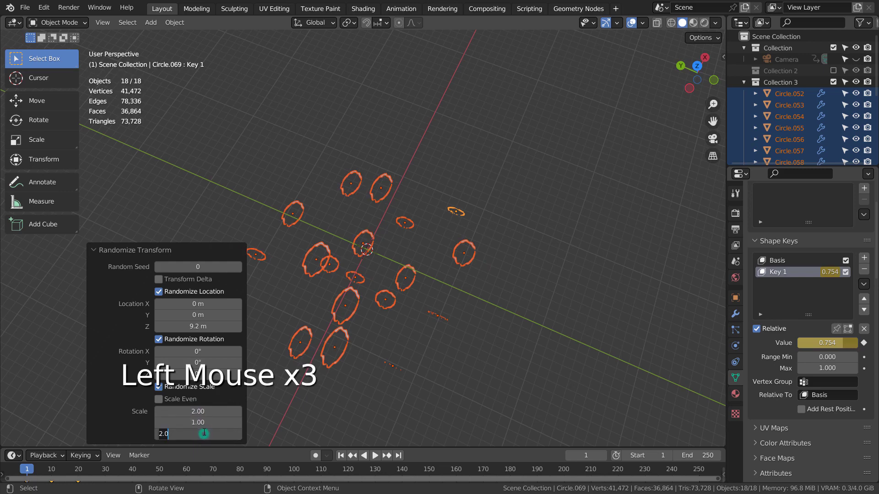
{"action": "left_click", "coordinate": [201, 409]}
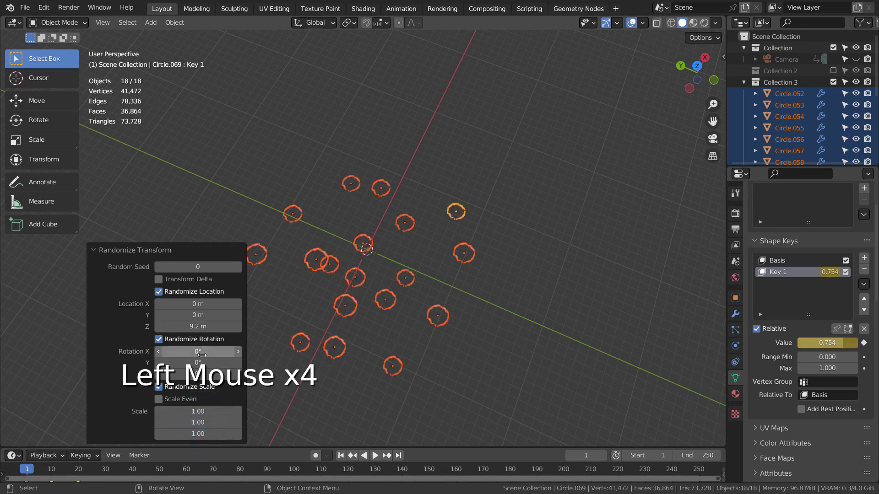
{"action": "left_click_drag", "start_coordinate": [202, 355], "coordinate": [197, 352]}
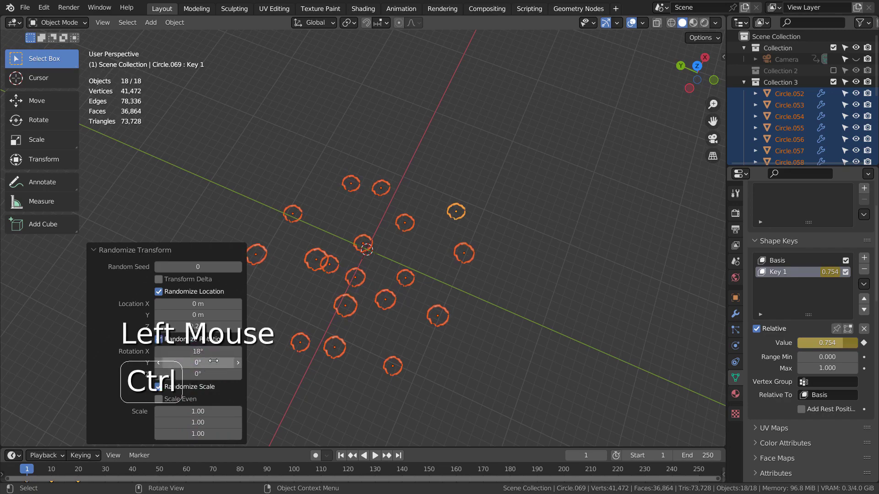
{"action": "key", "text": "ctrl+z"}
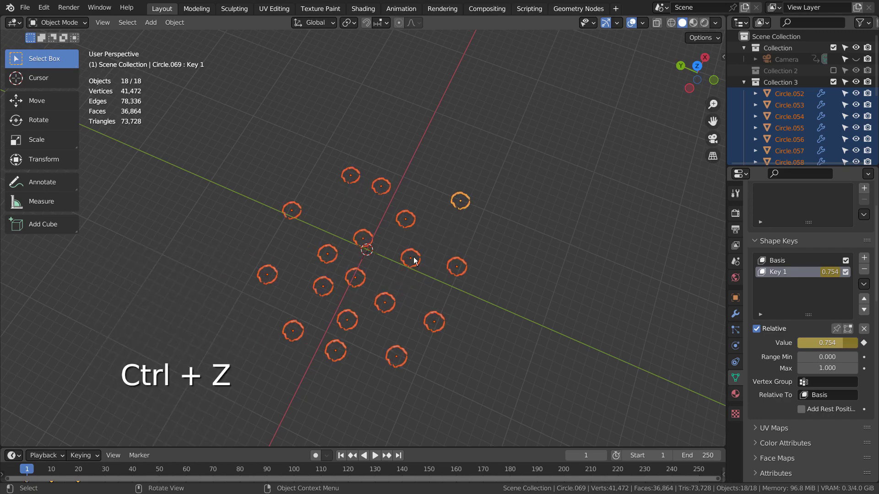
- Reapply Randomize Transform to the circles with rotations of 11° in X, 108° in Y and -140° in Z
{"action": "left_click", "coordinate": [174, 23]}
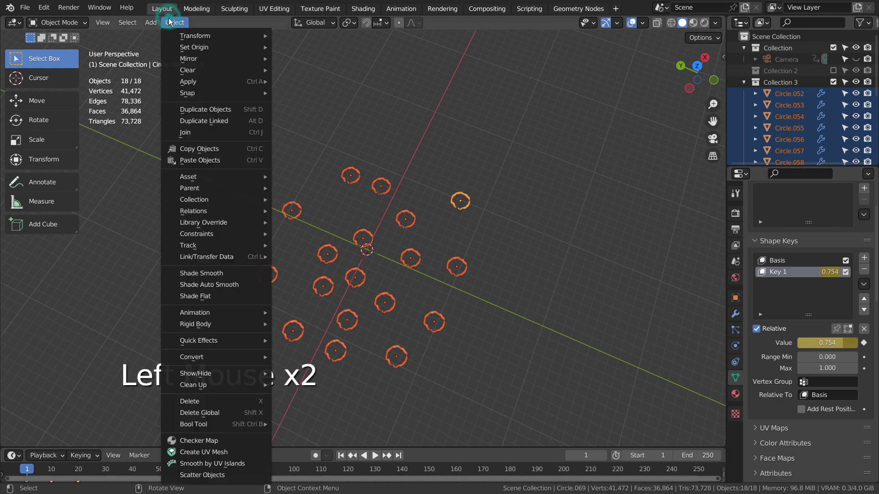
{"action": "mouse_move", "coordinate": [195, 36]}
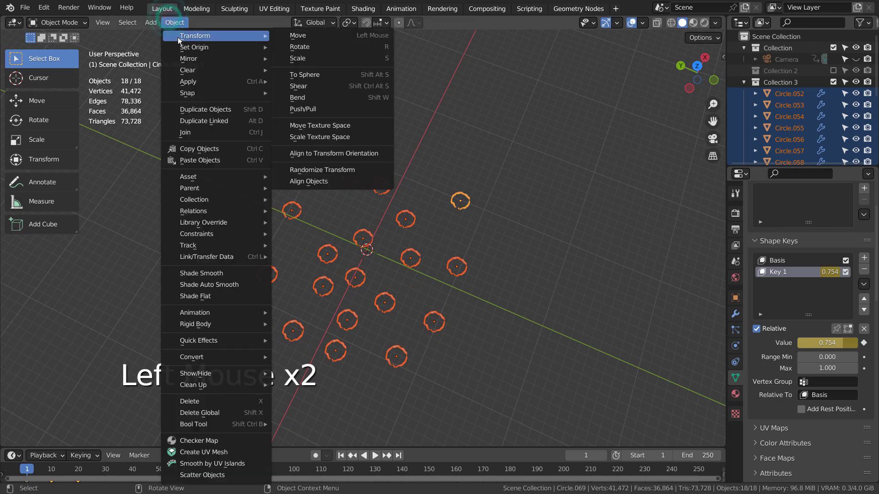
{"action": "left_click", "coordinate": [326, 170]}
{"action": "left_click_drag", "start_coordinate": [197, 352], "coordinate": [209, 373]}
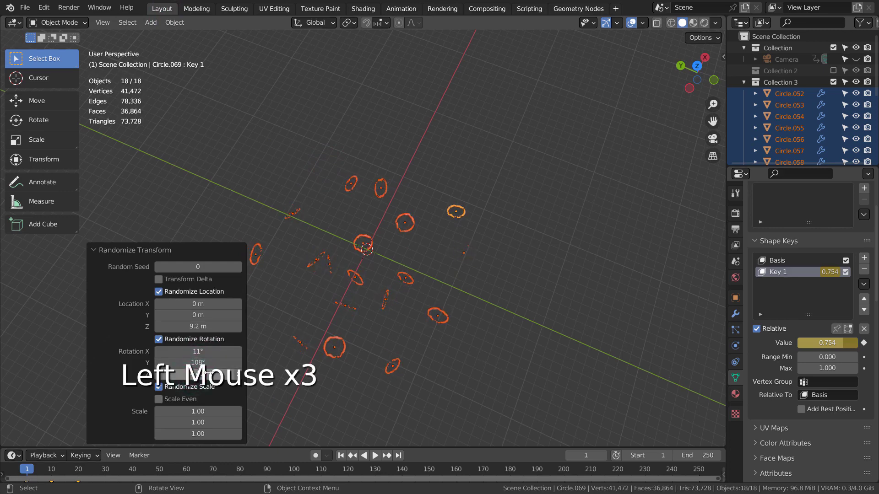
- Set the randomized location to 0.74 m in X and 1.7 m in Y, and the random seed to 265
{"action": "mouse_move", "coordinate": [193, 320]}
{"action": "left_mouse_down"}
{"action": "mouse_move", "coordinate": [210, 320]}
{"action": "mouse_move", "coordinate": [194, 303]}
{"action": "left_mouse_up"}
{"action": "left_click", "coordinate": [190, 314]}
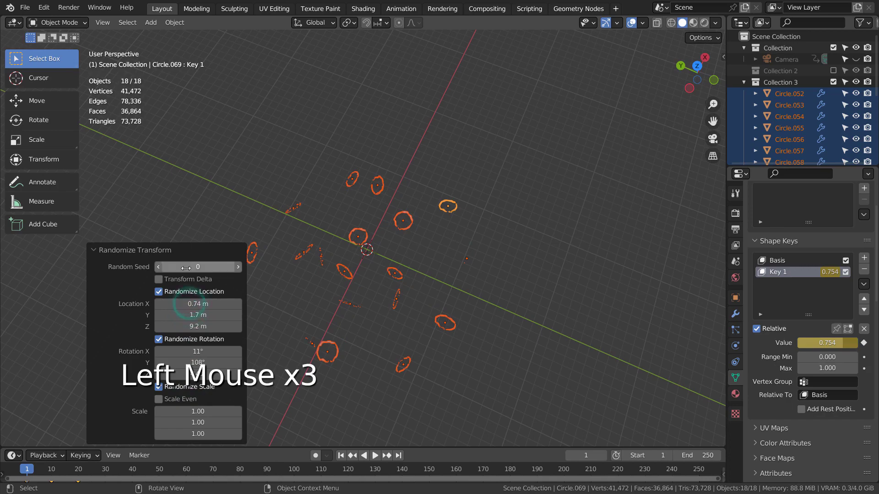
{"action": "left_click_drag", "start_coordinate": [185, 265], "coordinate": [236, 265]}
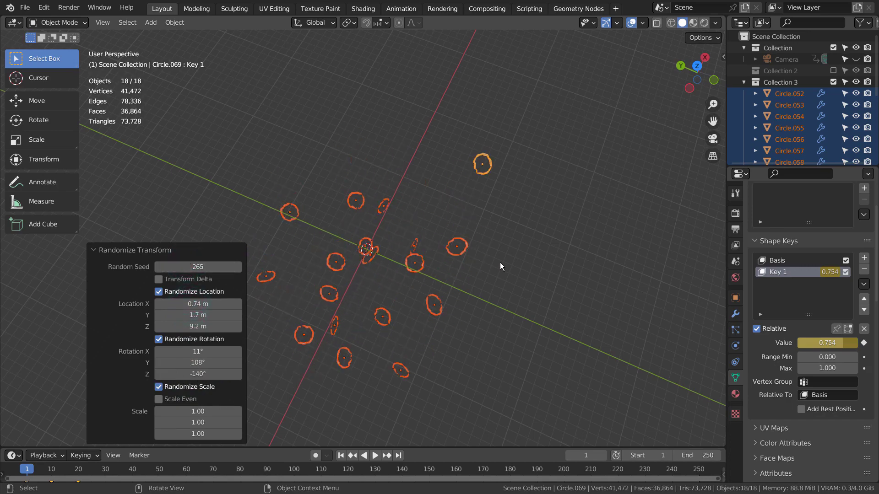
- Select the outlying circle alone and show its material's node tree maximized in the Shading workspace
{"action": "middle_click_drag", "start_coordinate": [580, 318], "coordinate": [535, 284]}
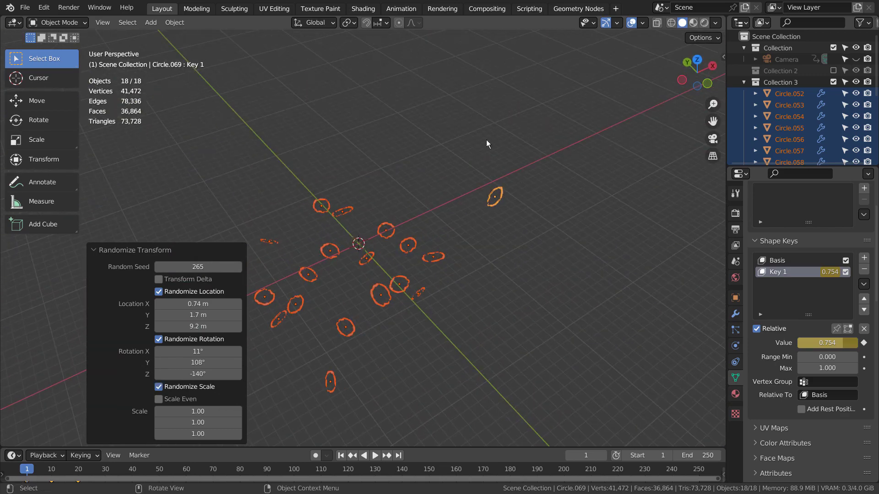
{"action": "left_click", "coordinate": [502, 197]}
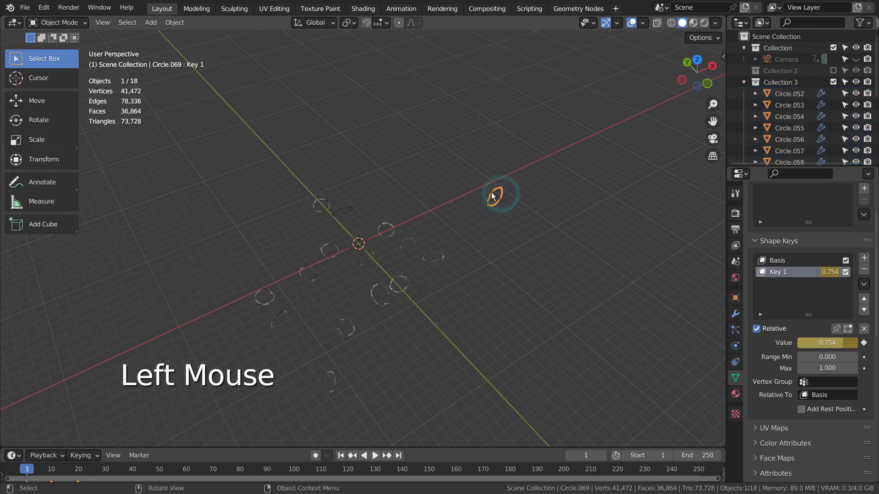
{"action": "left_click", "coordinate": [364, 9]}
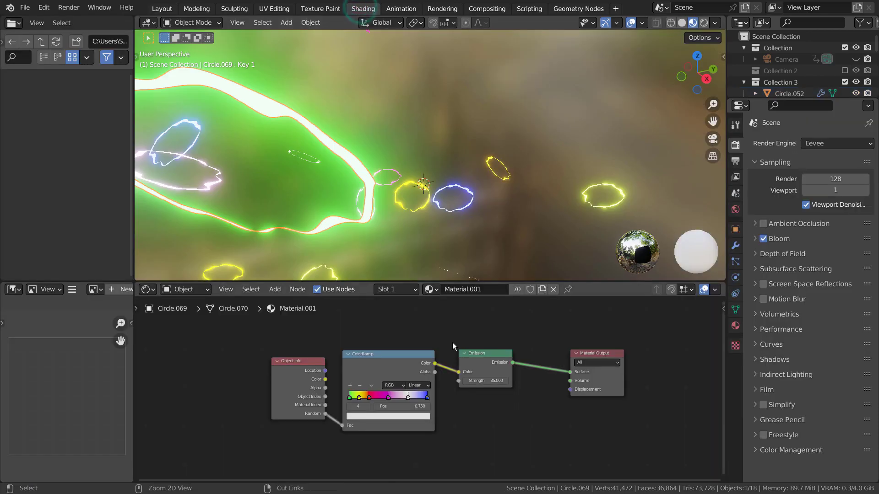
{"action": "key", "text": "ctrl+space"}
{"action": "key", "text": "Home"}
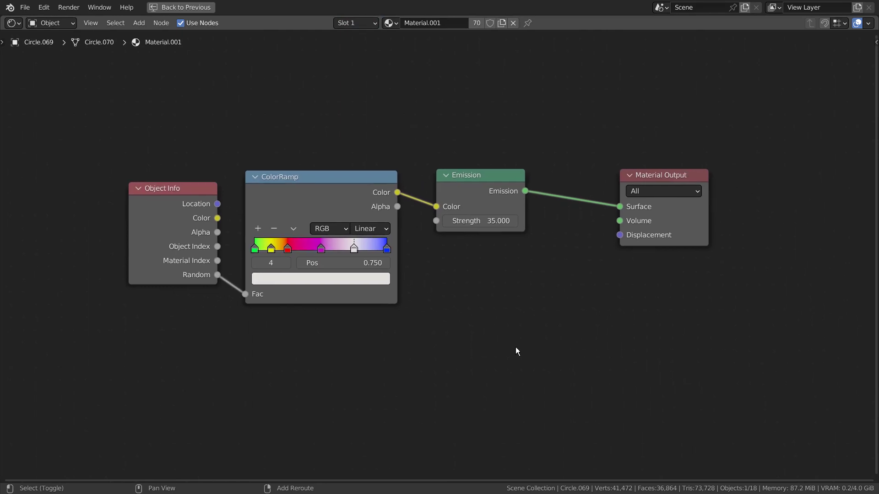
- Examine the material's nodes from Object Info through ColorRamp and Emission to the output, and restore the full Shading workspace
{"action": "scroll", "coordinate": [516, 347], "scroll_direction": "up", "scroll_amount": 2}
{"action": "middle_click_drag", "start_coordinate": [510, 350], "coordinate": [532, 348]}
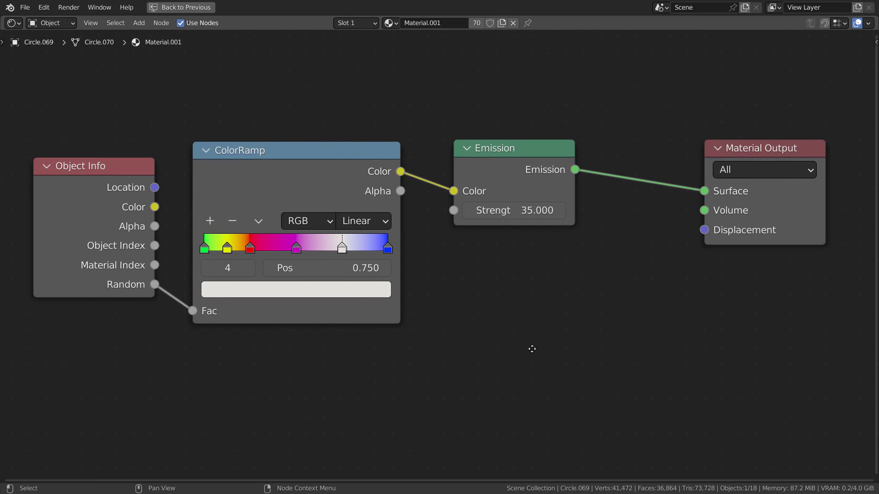
{"action": "key", "text": "ctrl+space"}
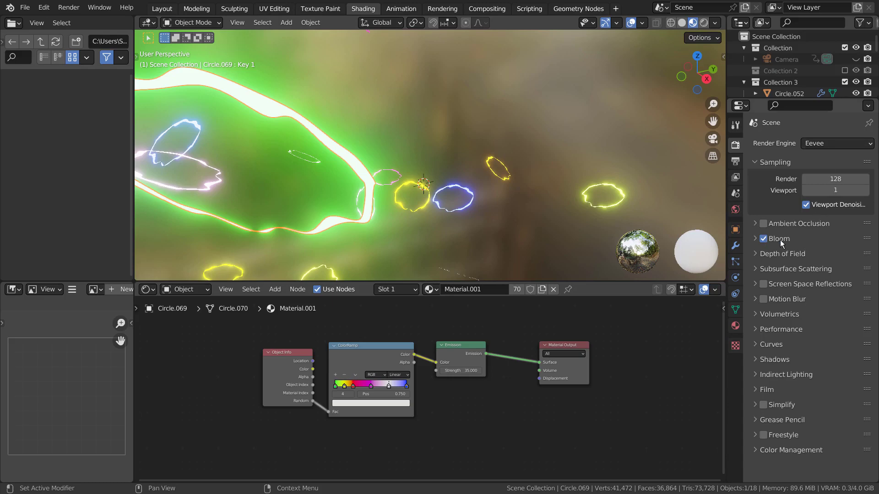
- Show the Layout viewport in Material Preview shading and preview the randomized circles' shape key animation
{"action": "left_click", "coordinate": [170, 9]}
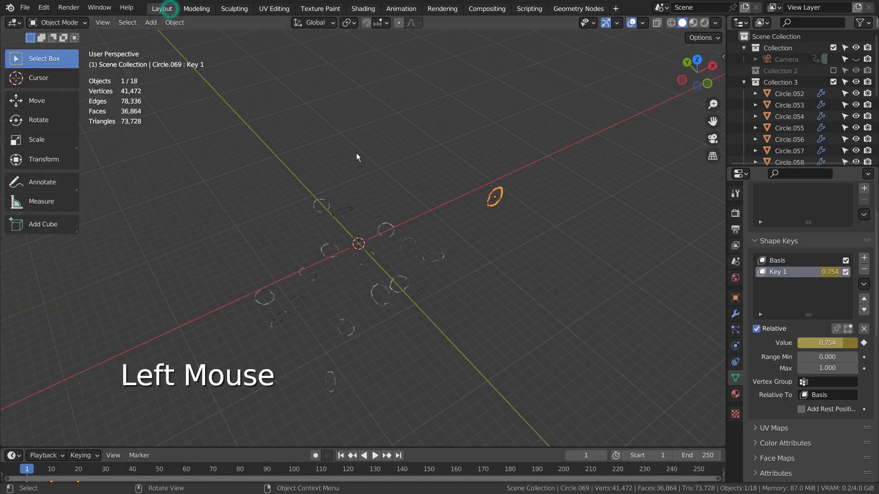
{"action": "left_click", "coordinate": [692, 23]}
{"action": "key", "text": "space"}
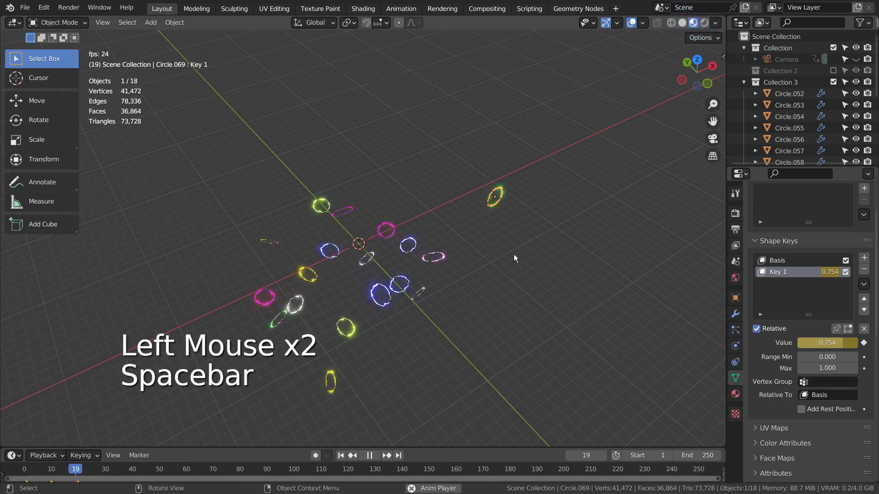
{"action": "middle_click_drag", "start_coordinate": [513, 243], "coordinate": [482, 230]}
{"action": "key", "text": "space"}
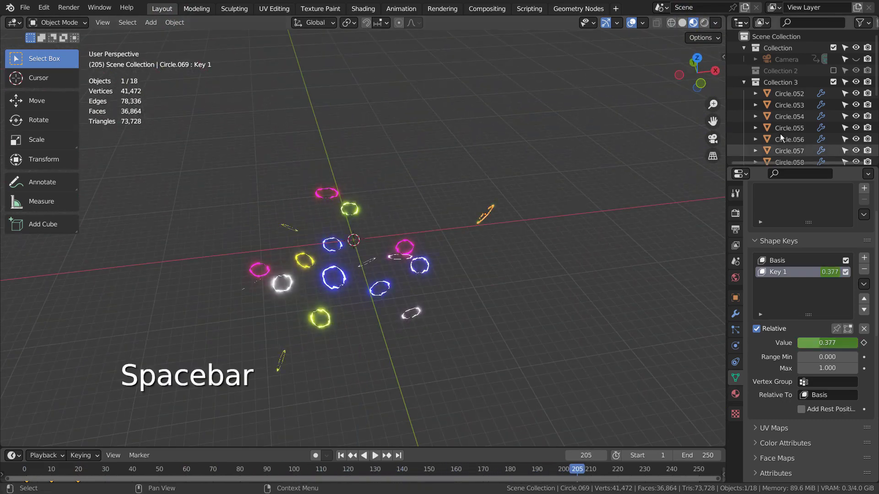
- Exclude Collection 3, enable Collection 2, and preview its circles' animation from above, returning to frame 1
{"action": "left_click", "coordinate": [833, 82]}
{"action": "left_click", "coordinate": [833, 71]}
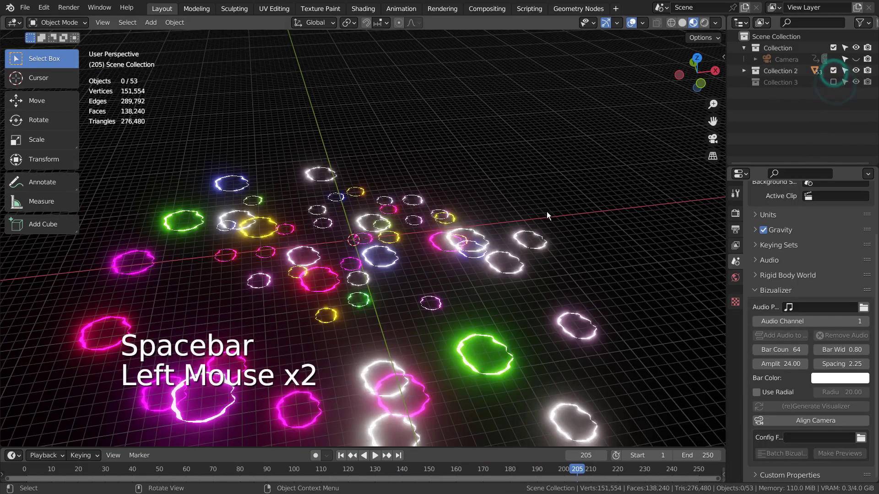
{"action": "middle_click_drag", "start_coordinate": [547, 211], "coordinate": [532, 266]}
{"action": "key", "text": "space"}
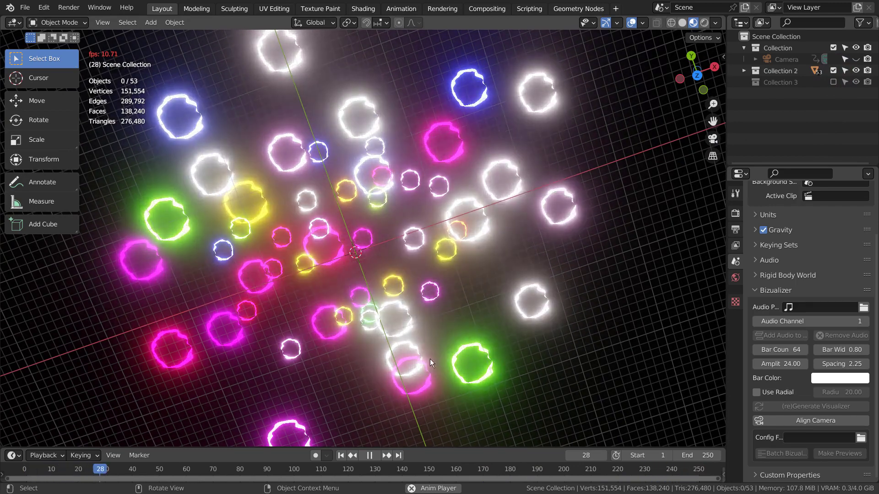
{"action": "left_click", "coordinate": [341, 455]}
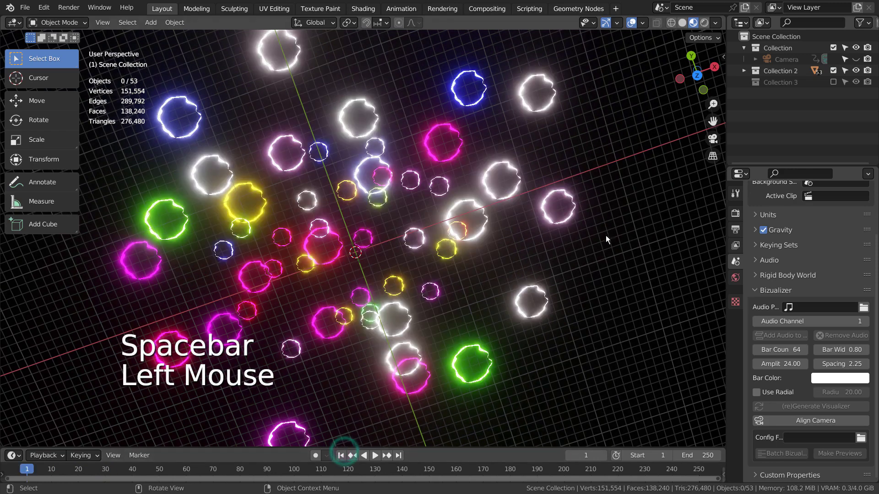
- Unhide and select the camera, and look through it with its transform values displayed
{"action": "left_click", "coordinate": [855, 58]}
{"action": "left_click", "coordinate": [813, 60]}
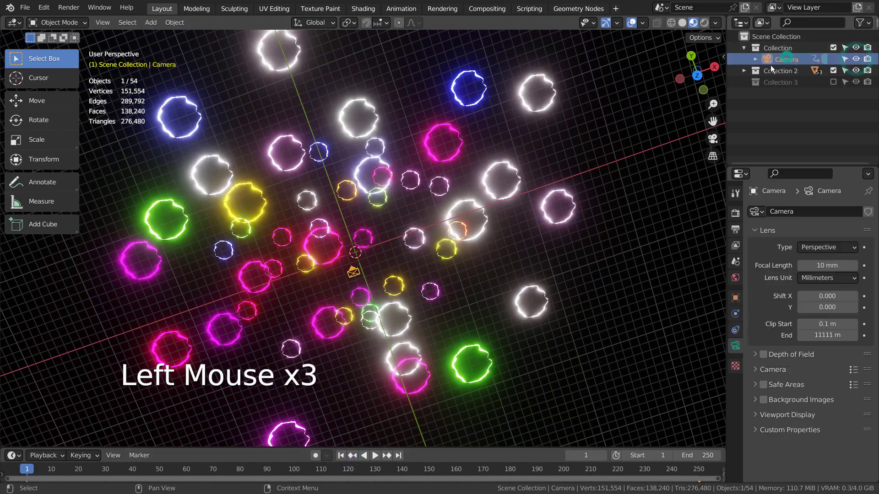
{"action": "key", "text": "KP_0"}
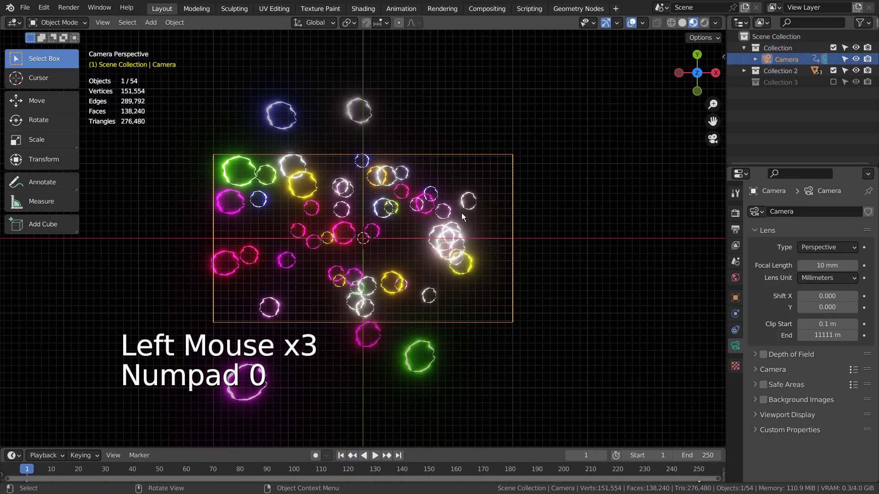
{"action": "key", "text": "n"}
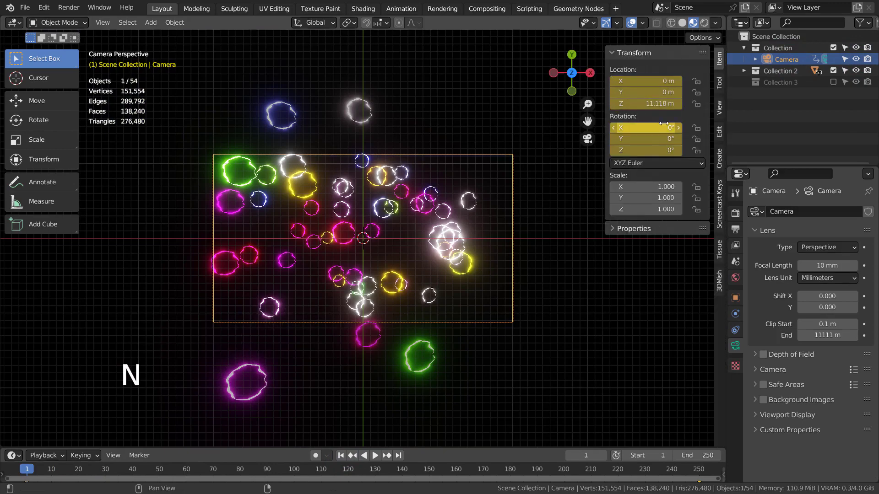
- Play and scrub the timeline from the first frame to examine the camera's animated Z location and Z rotation
{"action": "key", "text": "space"}
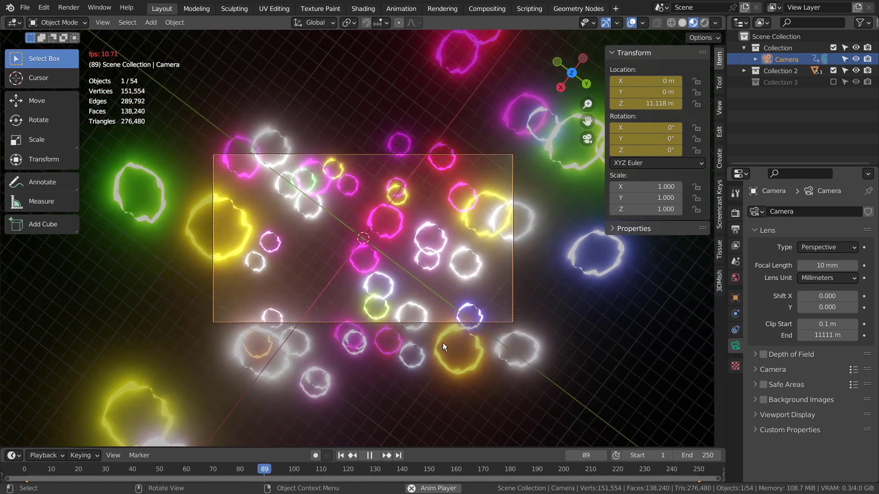
{"action": "key", "text": "space"}
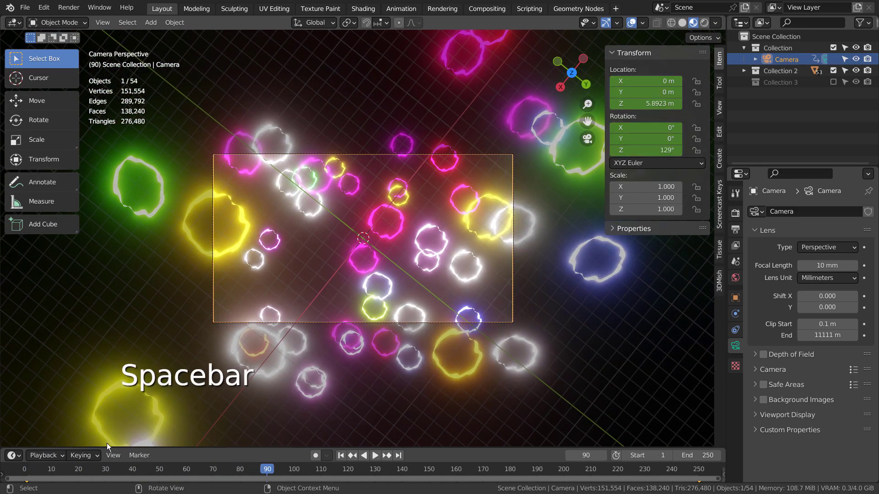
{"action": "left_click", "coordinate": [25, 470]}
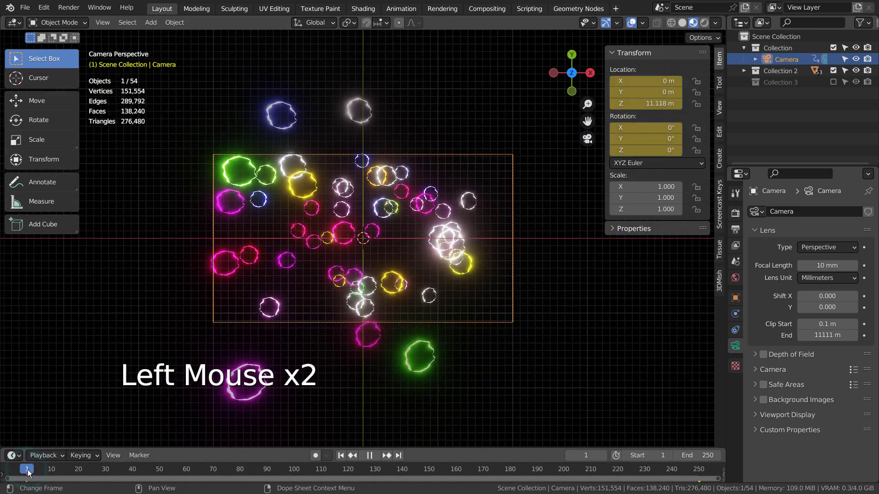
{"action": "left_click_drag", "start_coordinate": [28, 472], "coordinate": [129, 471]}
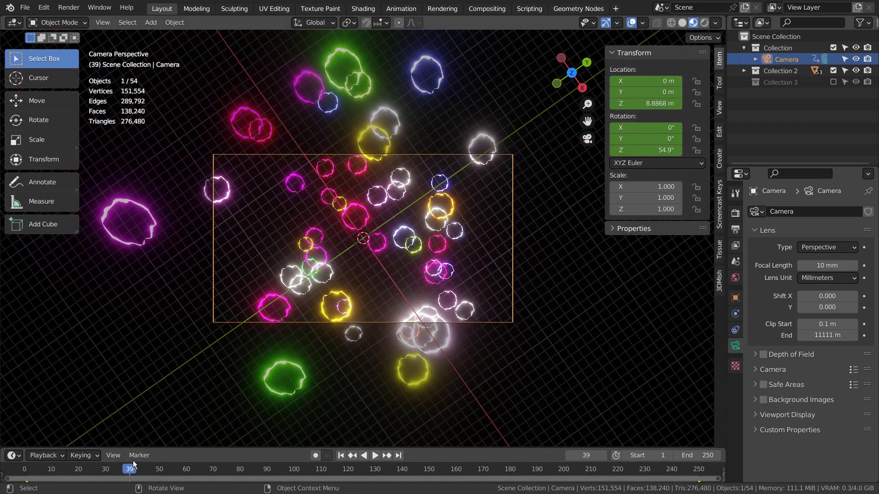
{"action": "left_click", "coordinate": [27, 474]}
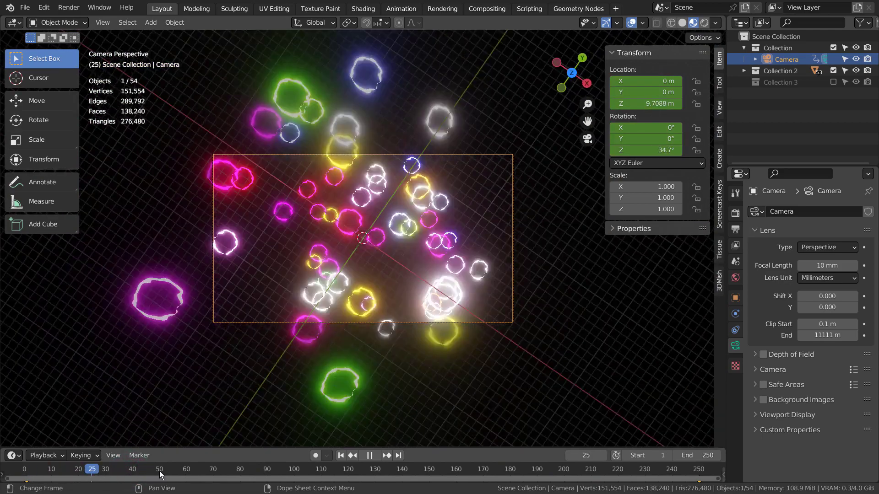
{"action": "left_click_drag", "start_coordinate": [159, 471], "coordinate": [531, 446]}
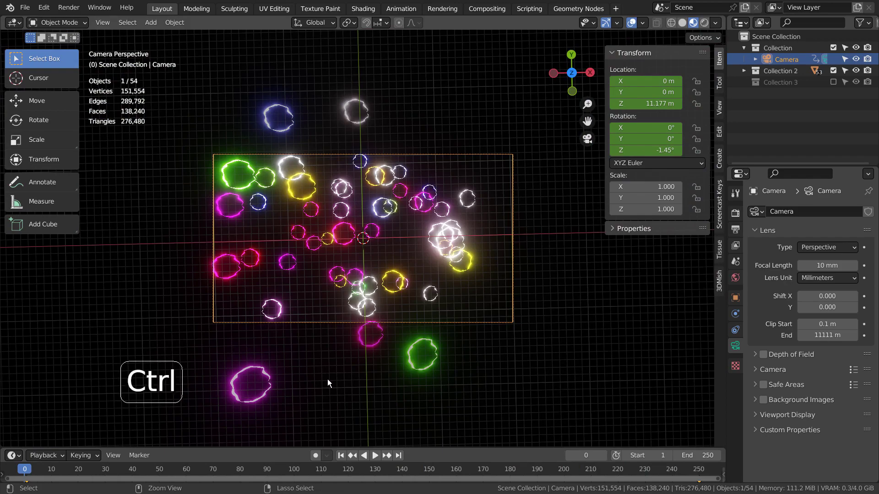
- Maximize the 3D viewport with its sidebar and toolbar hidden, and play the animation in an enlarged camera view
{"action": "key", "text": "ctrl+space"}
{"action": "key", "text": "n"}
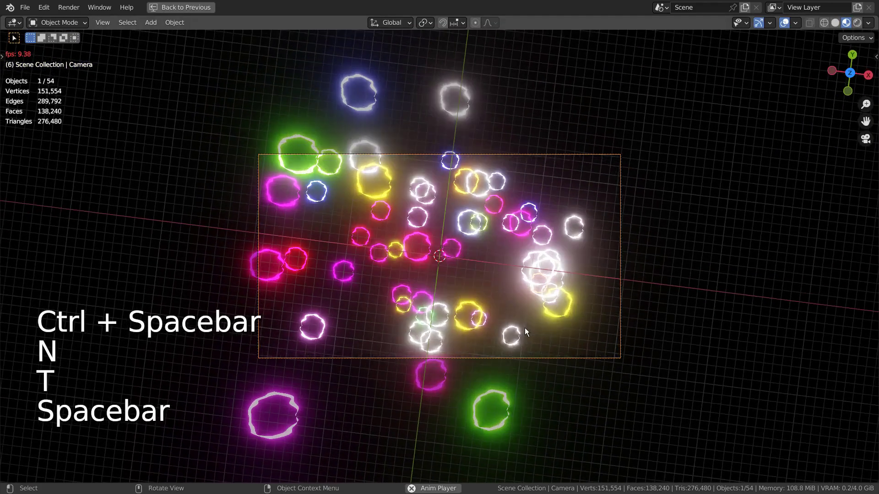
{"action": "scroll", "coordinate": [769, 350], "scroll_direction": "up", "scroll_amount": 5}
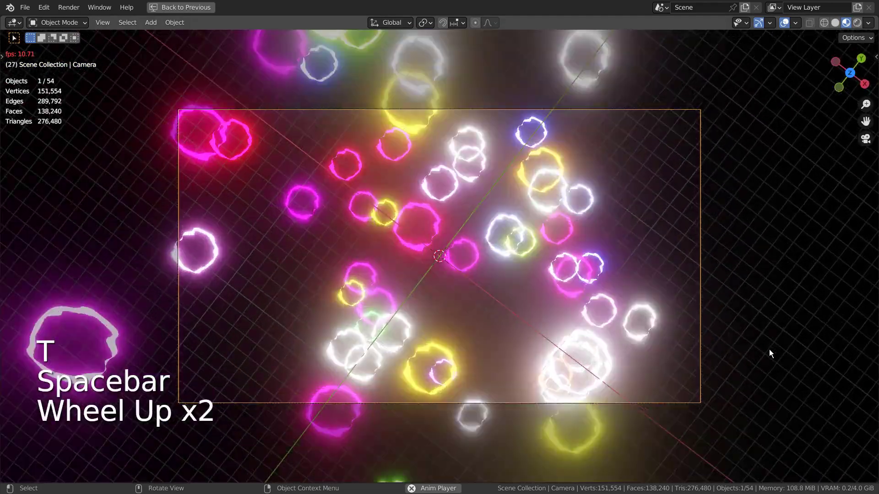